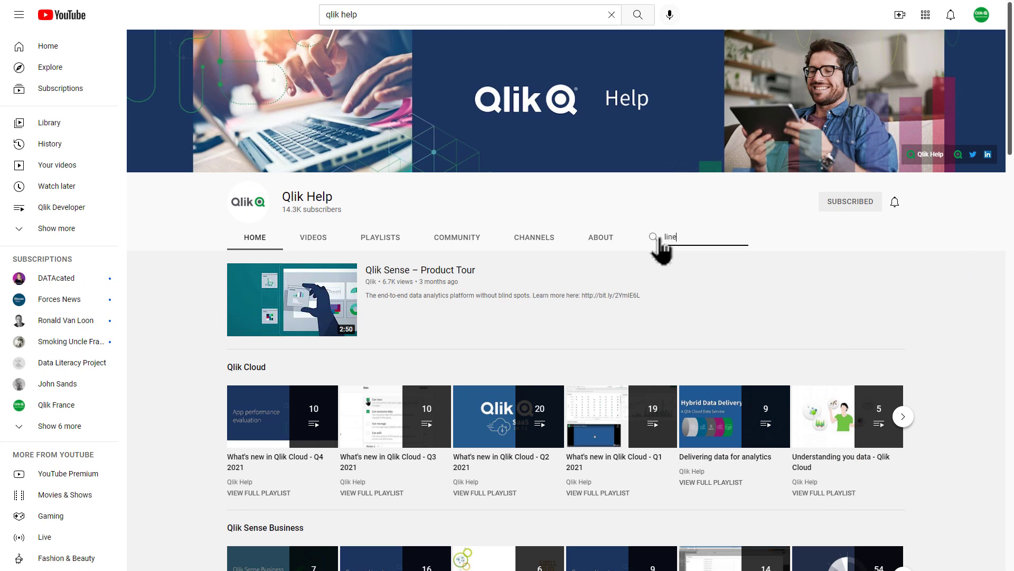
Search the Qlik Help channel for 'lineage' and scroll through the resulting videos
type("age")
key("Return")
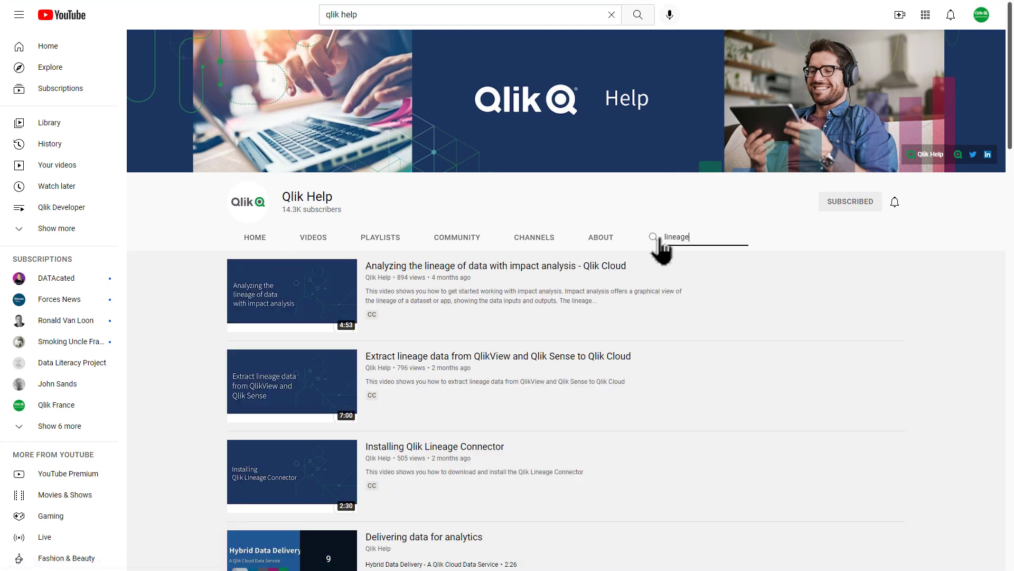
scroll(1011, 153, "down", 1)
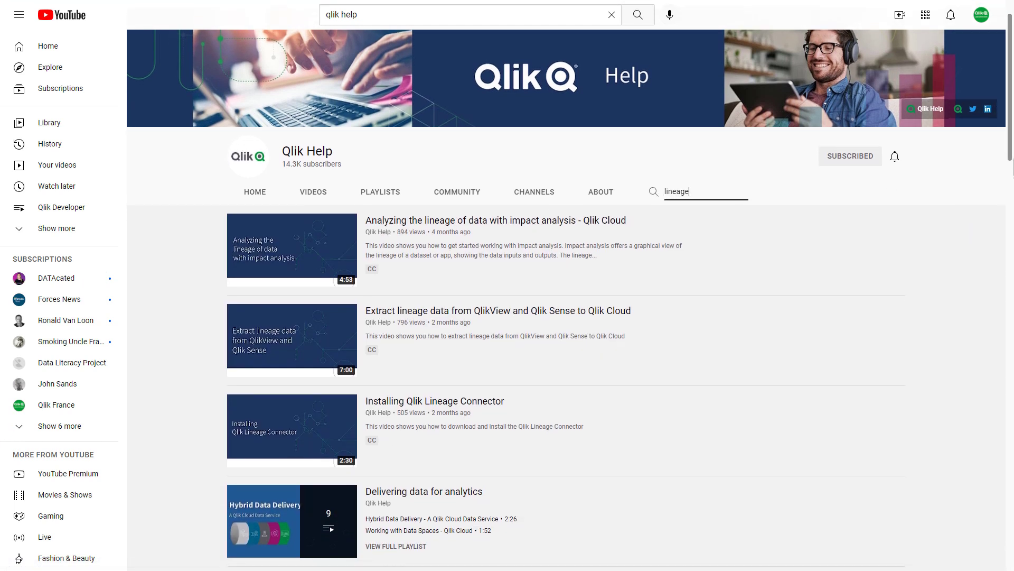
scroll(1010, 153, "down", 2)
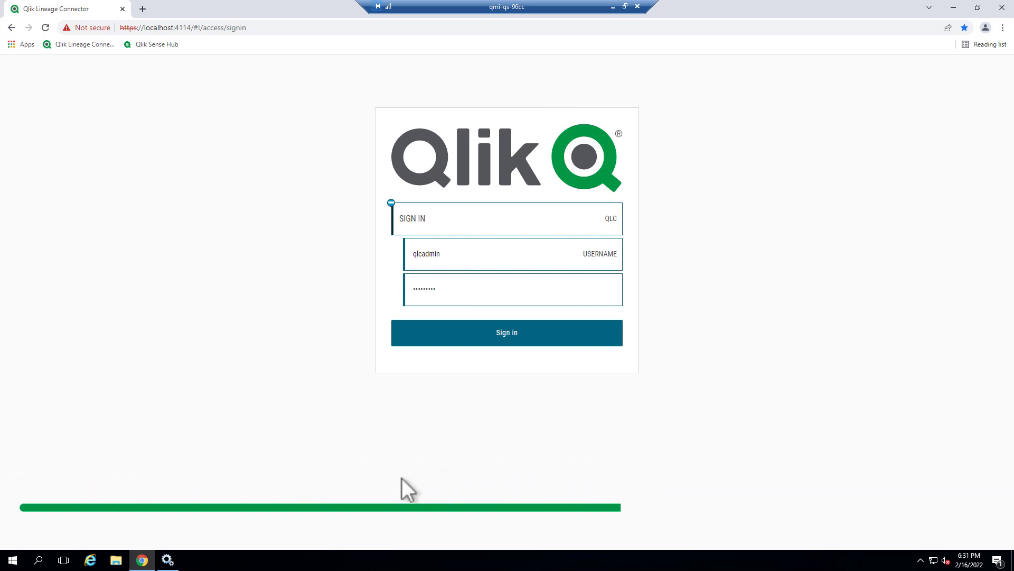
left_click(169, 561)
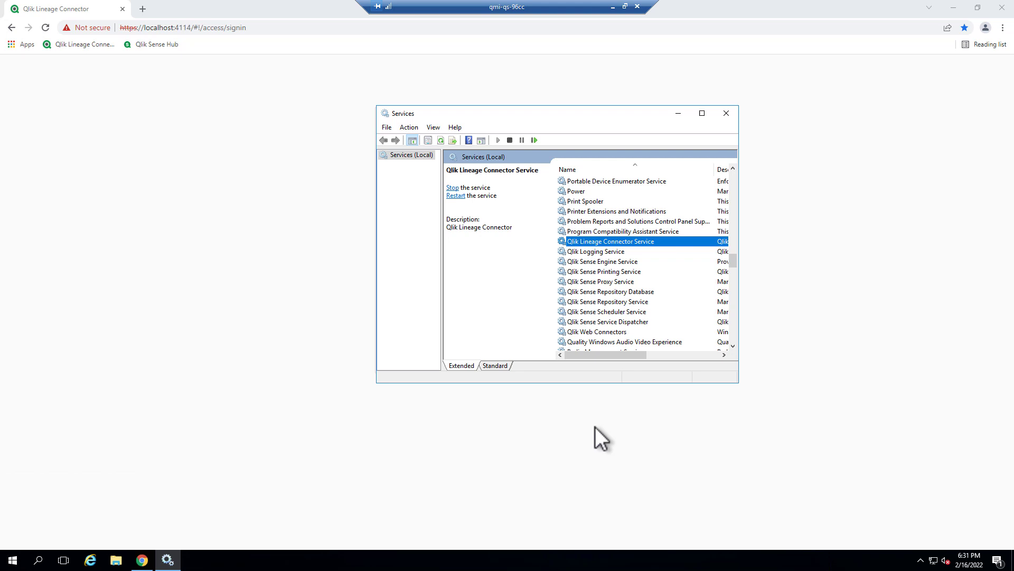
left_click(678, 114)
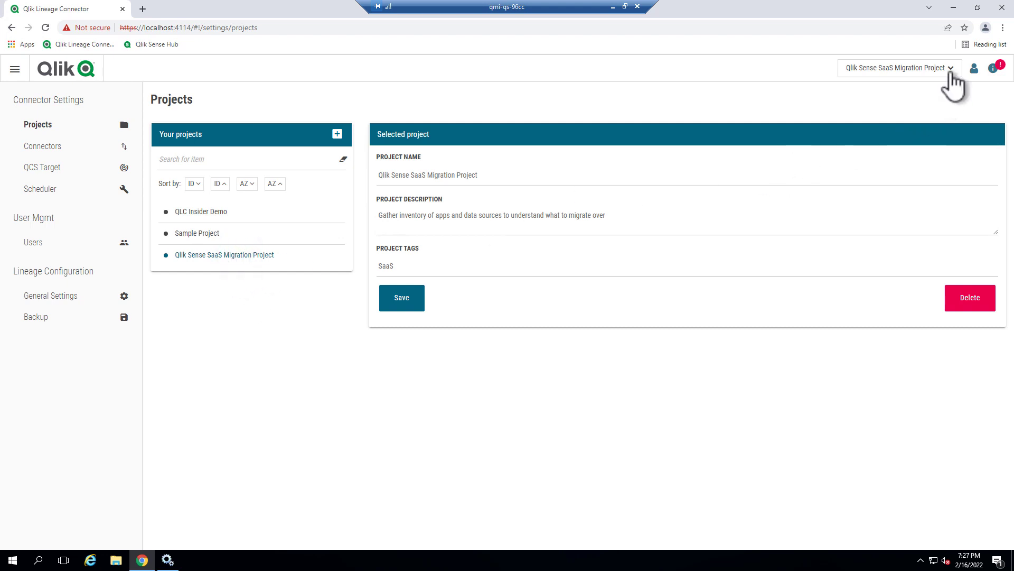
Check the lineage project list, then show the Connectors page with the Qlik Sense RG connector
left_click(950, 67)
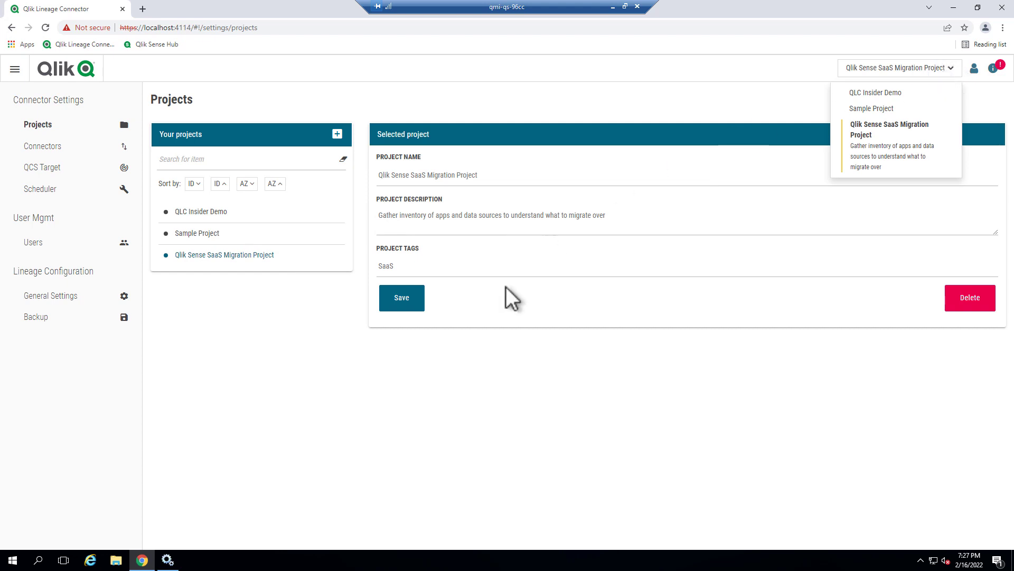
left_click(304, 392)
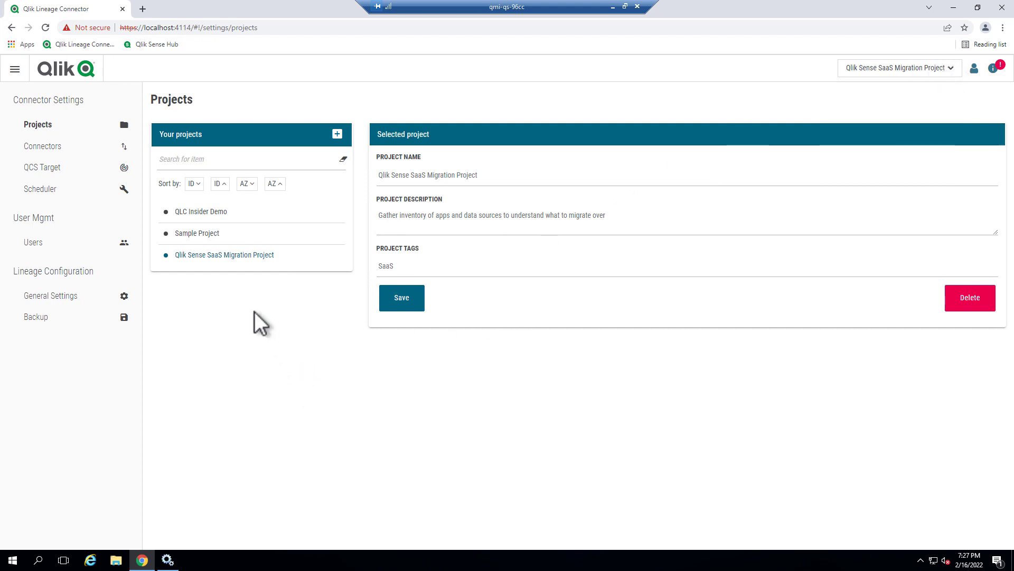
left_click(55, 148)
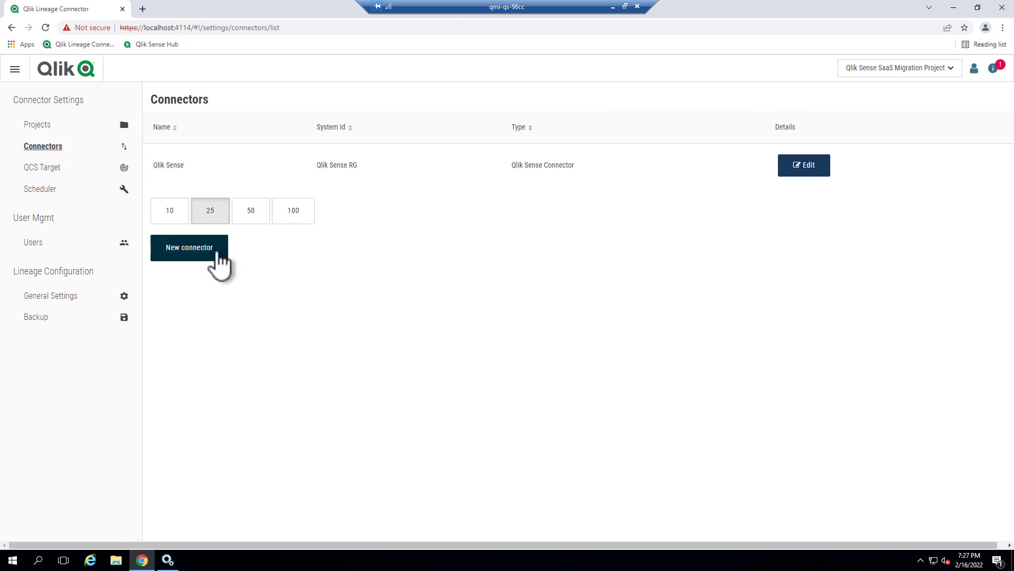
Bring up the Add connector page listing ten source types, QlikView through Oracle Database
left_click(218, 255)
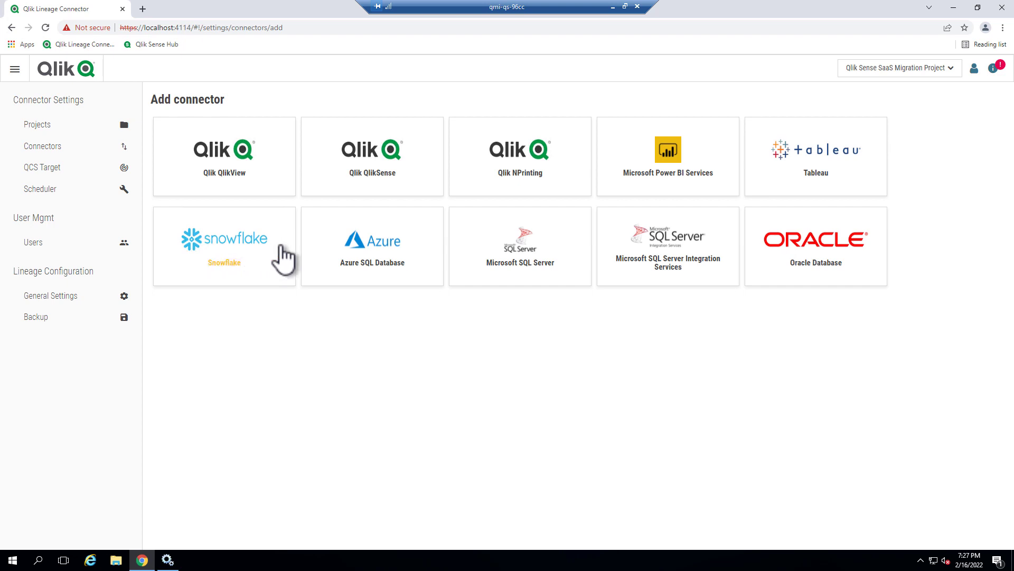
left_click(283, 258)
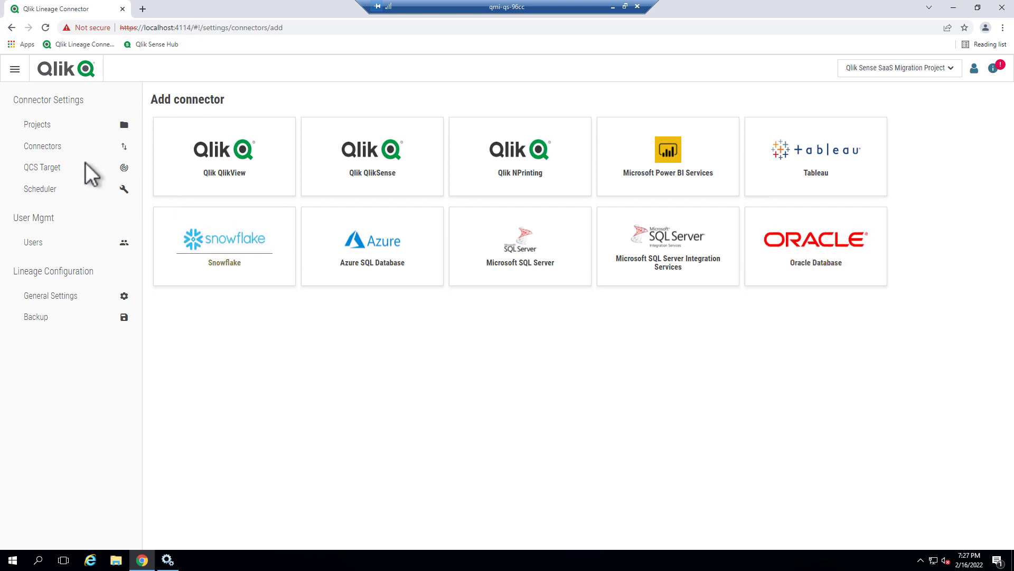
Review the QCS Target and the finished Qlik Sense reload job, then minimize the remote desktop
left_click(47, 170)
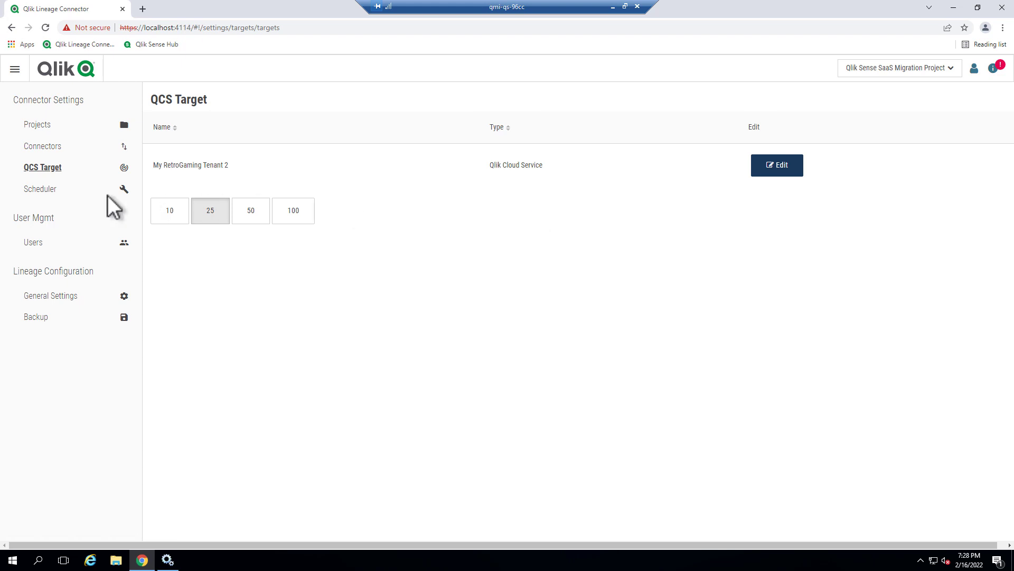
left_click(30, 190)
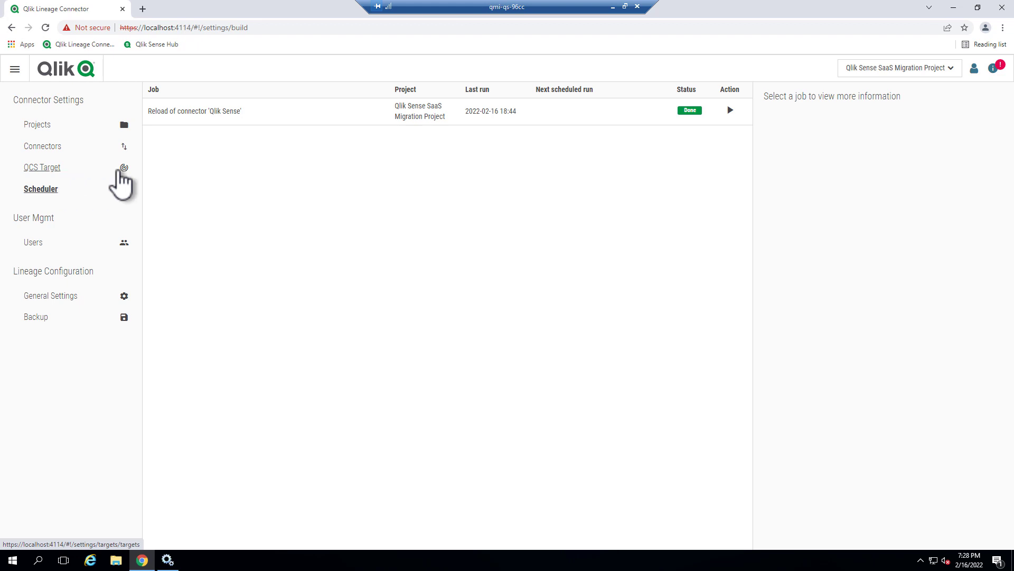
left_click(612, 7)
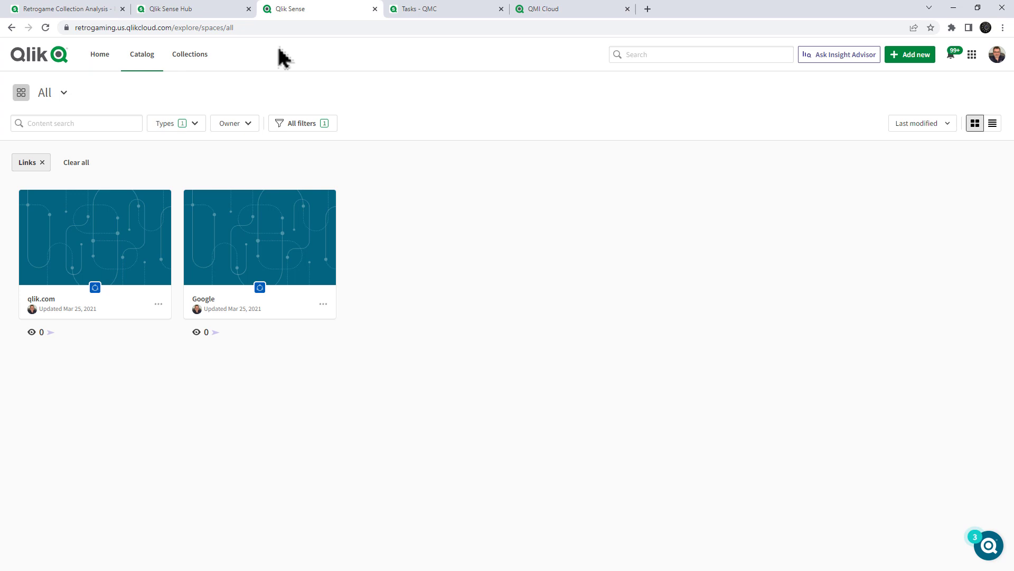
From the Qlik Cloud catalog, create a managed space named 'Lineage On Premise Migration Content'
left_click(99, 55)
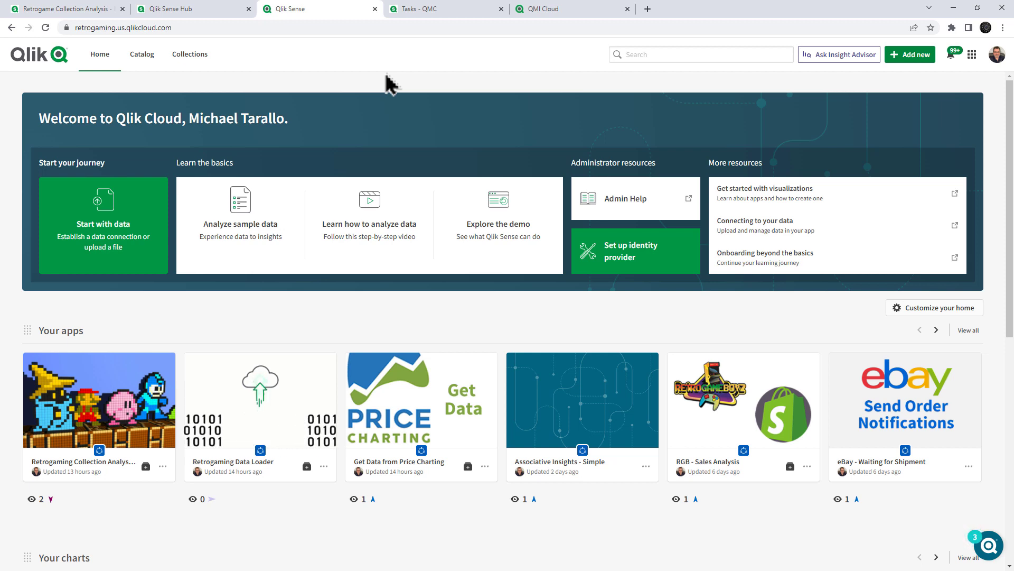
left_click(141, 56)
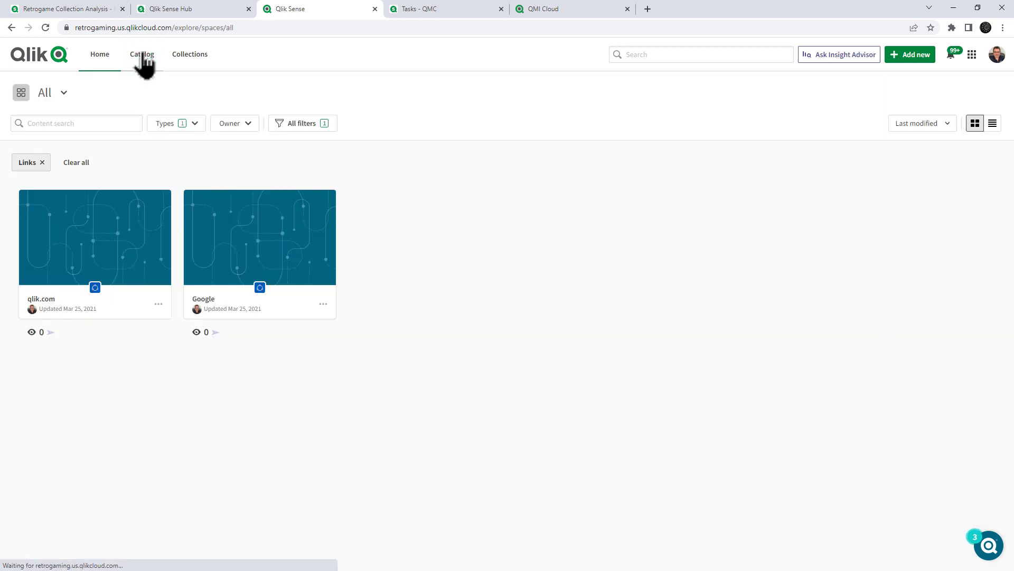
left_click(63, 93)
left_click_drag(149, 185, 158, 396)
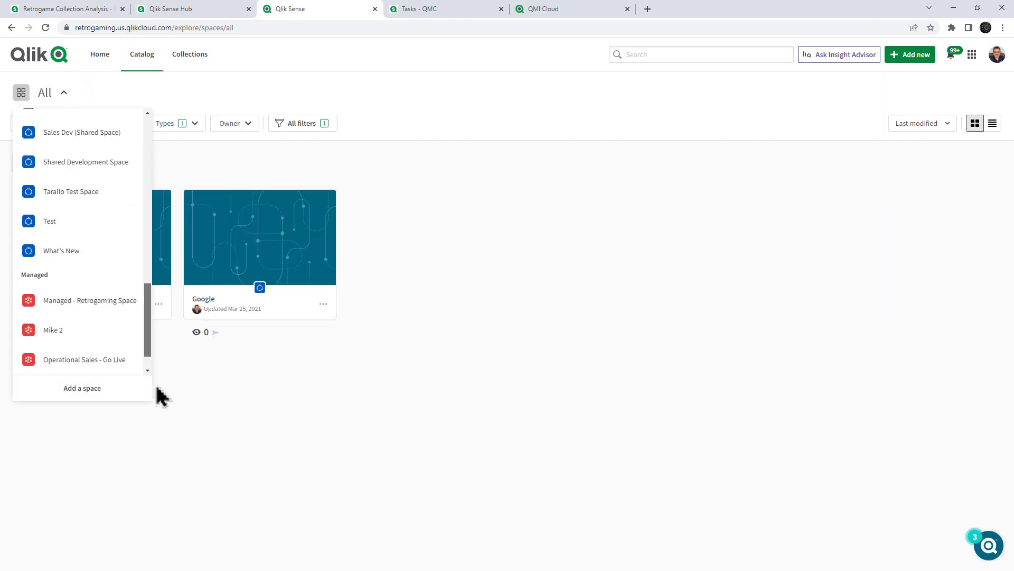
left_click(103, 396)
left_click(585, 420)
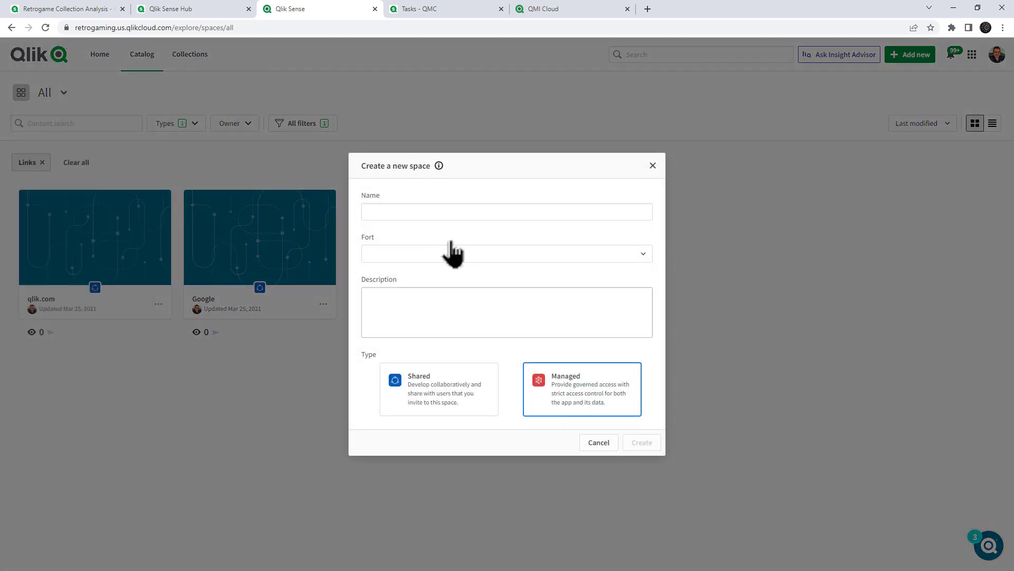
left_click(407, 207)
type("Lineage On Premise Migration Content")
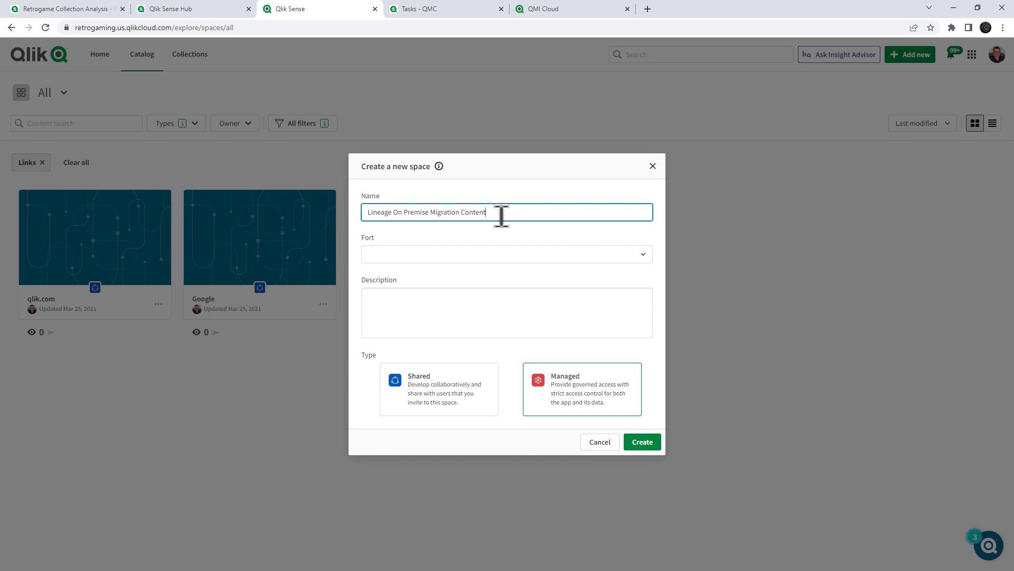
left_click(639, 445)
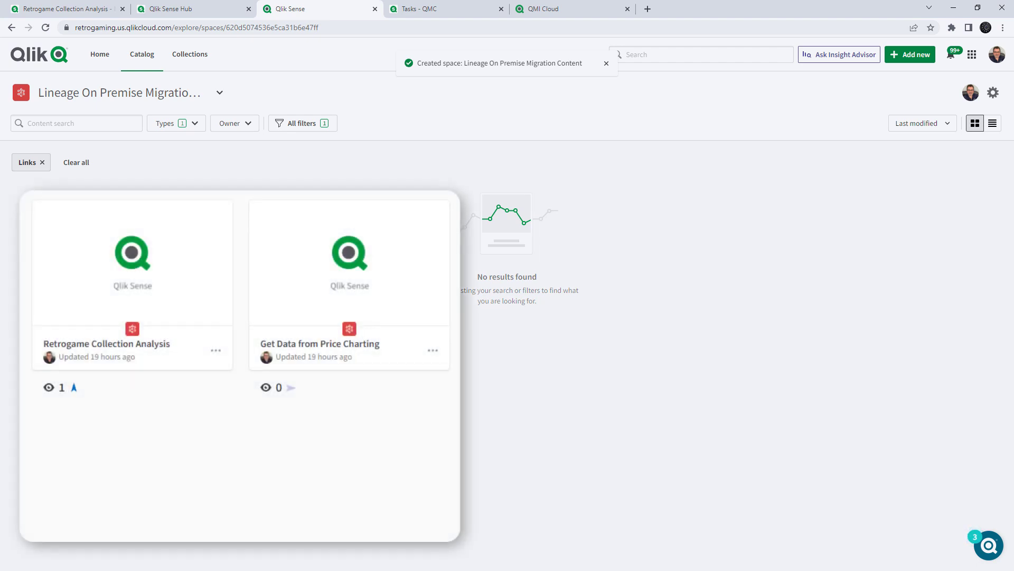
left_click(216, 351)
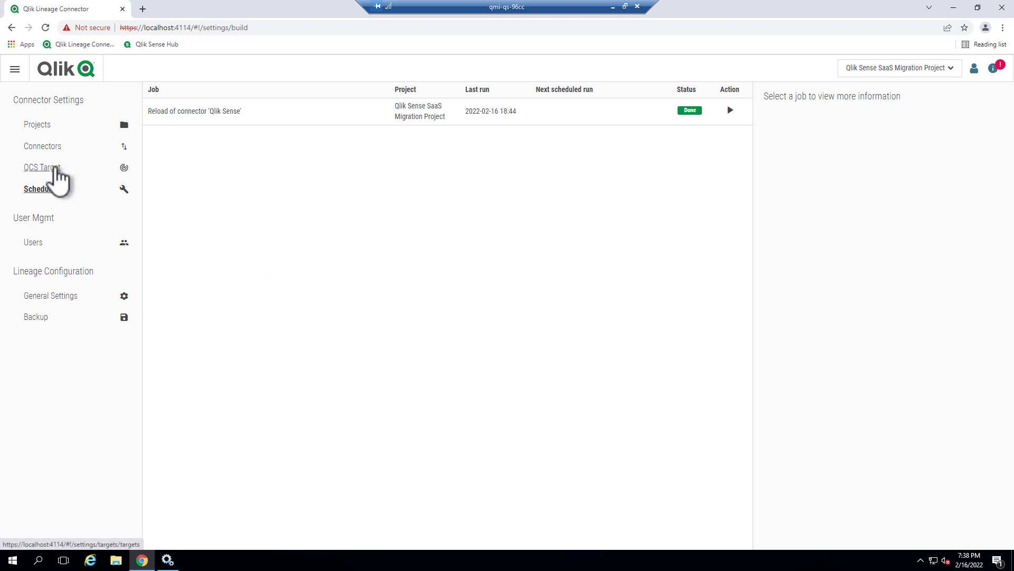
Point the RetroGaming tenant target at Lineage On Premise Migration Content, validate, and update it
left_click(56, 169)
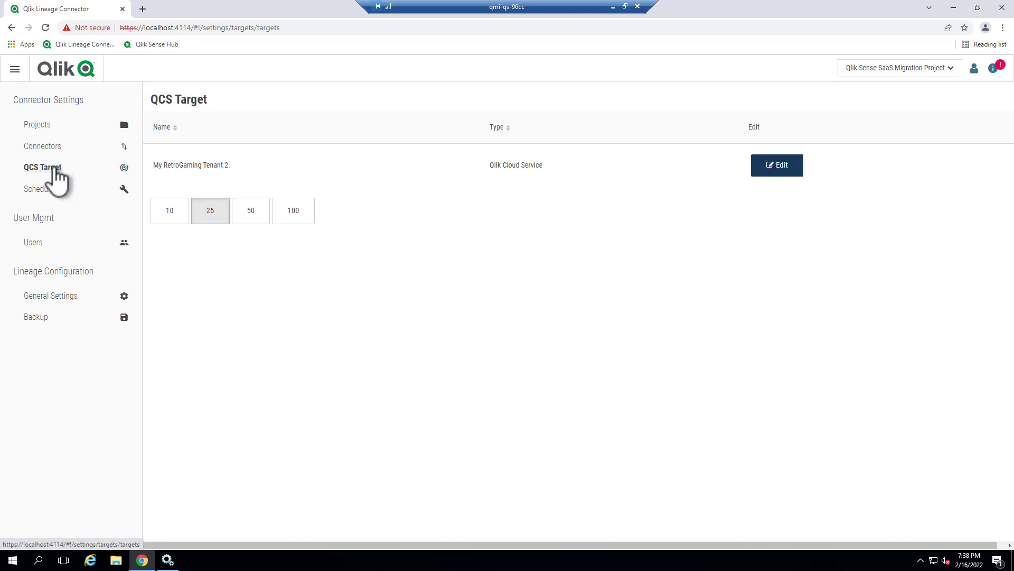
left_click(787, 172)
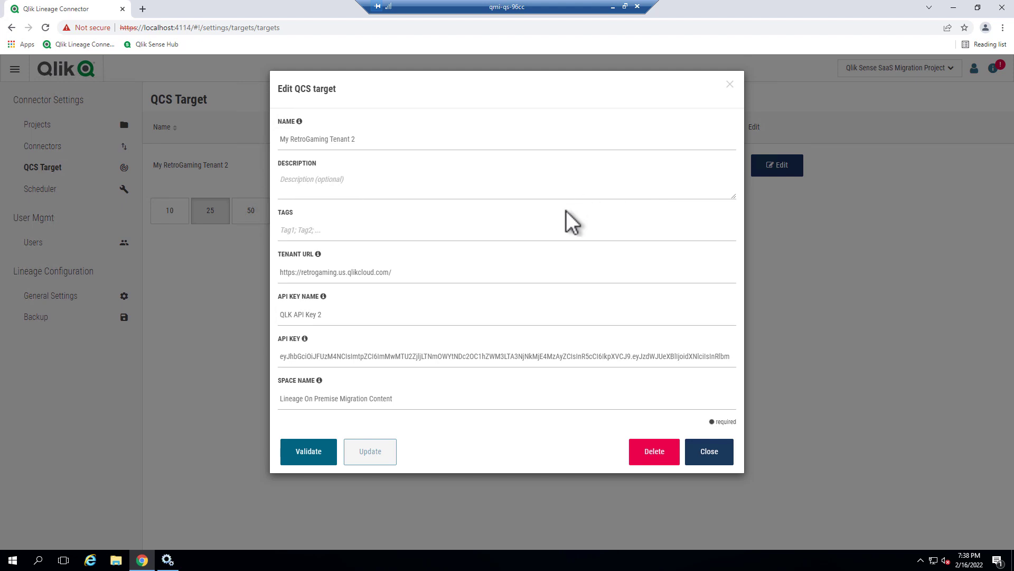
left_click(309, 398)
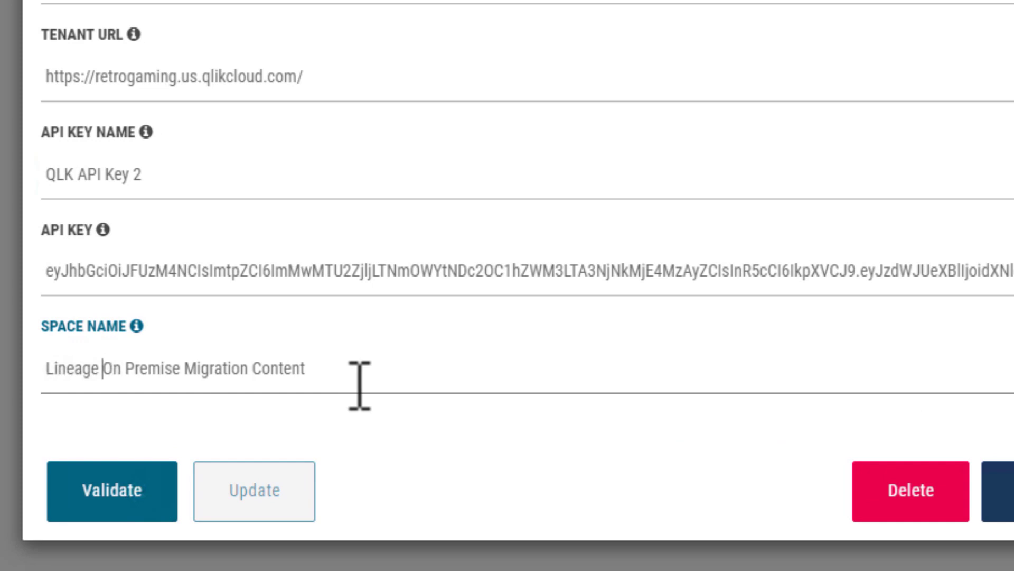
left_click(95, 487)
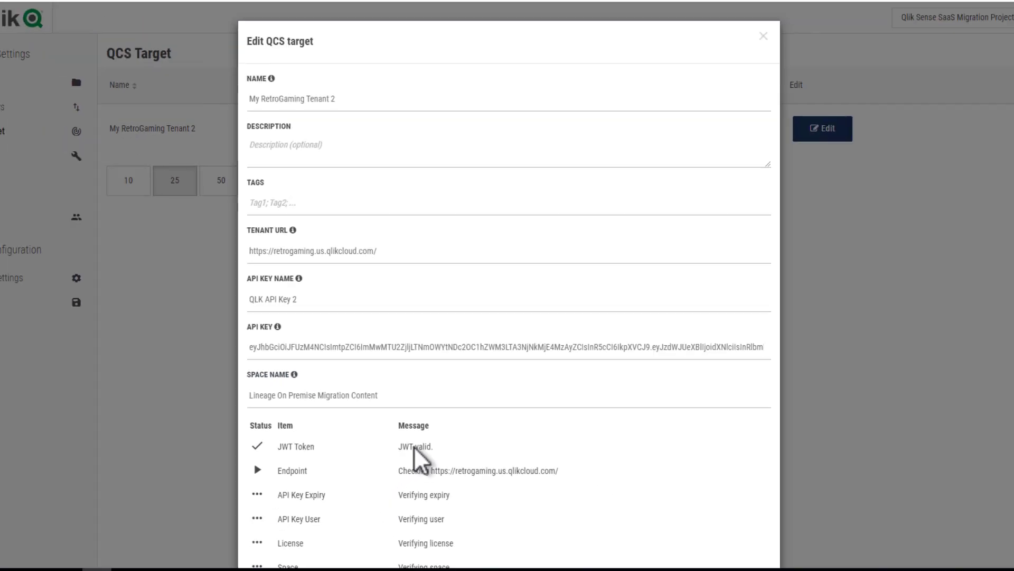
scroll(560, 456, "down", 3)
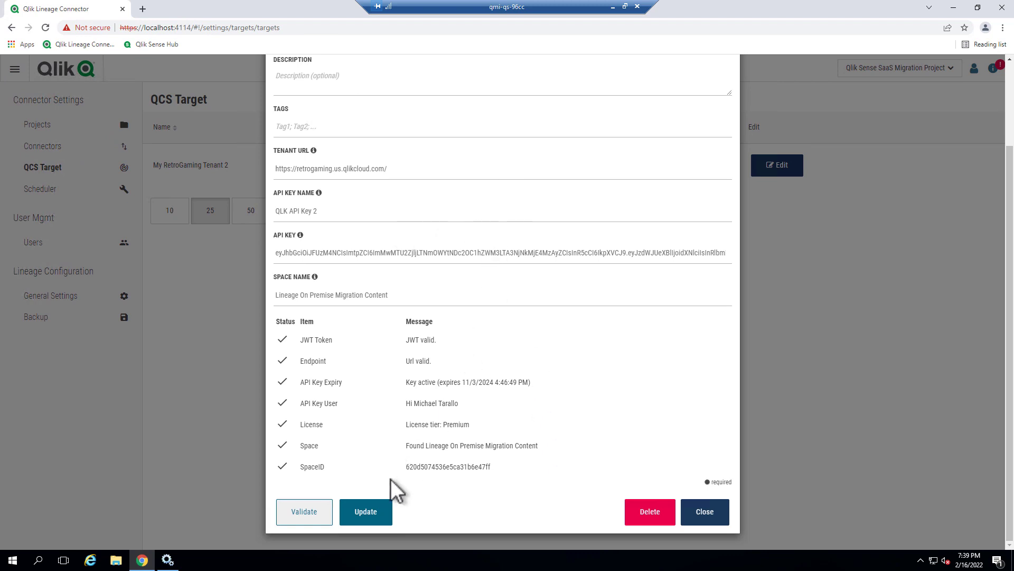
left_click(366, 511)
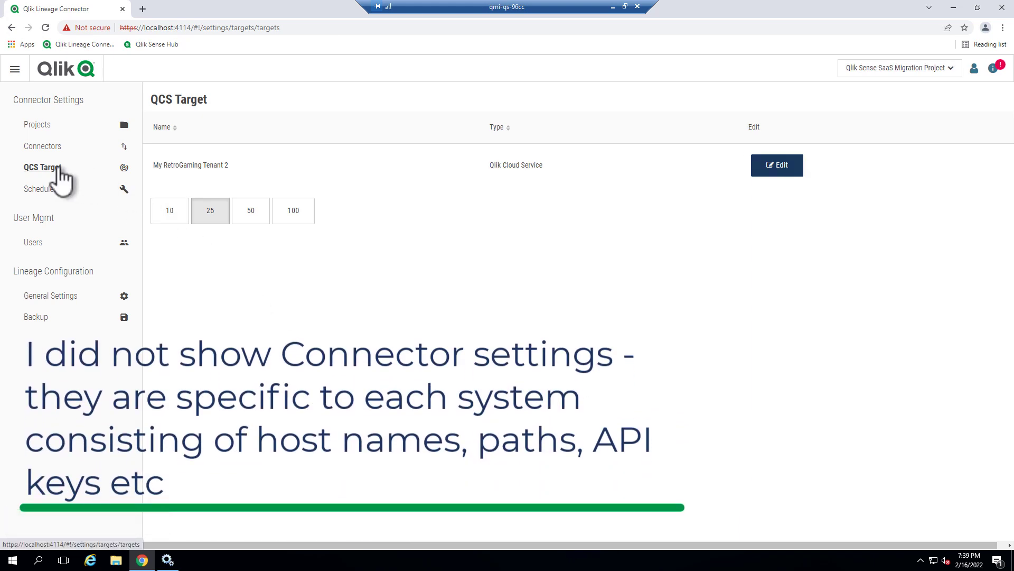
Open the Qlik Sense connector's details and begin a new rule
left_click(48, 145)
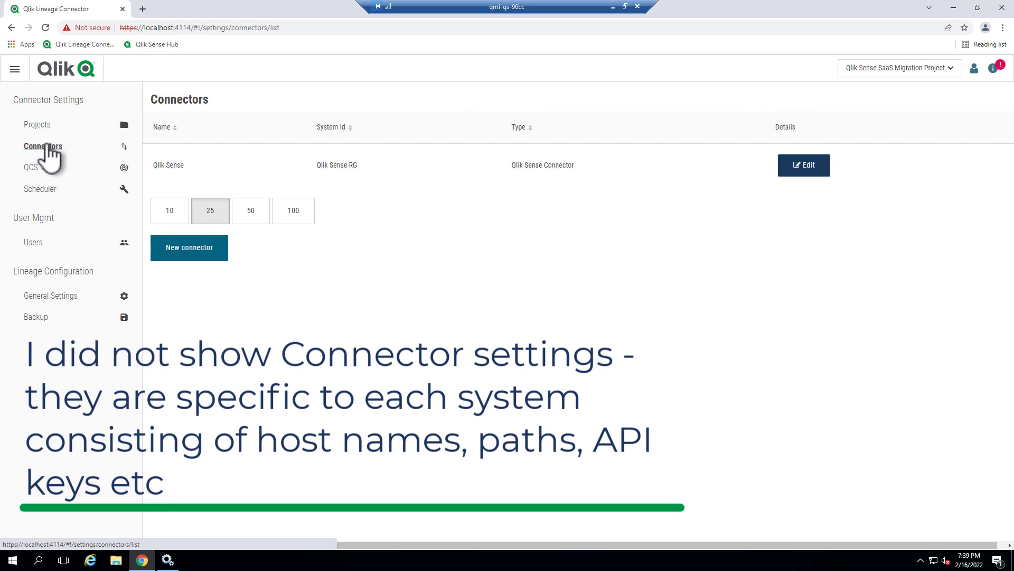
left_click(813, 170)
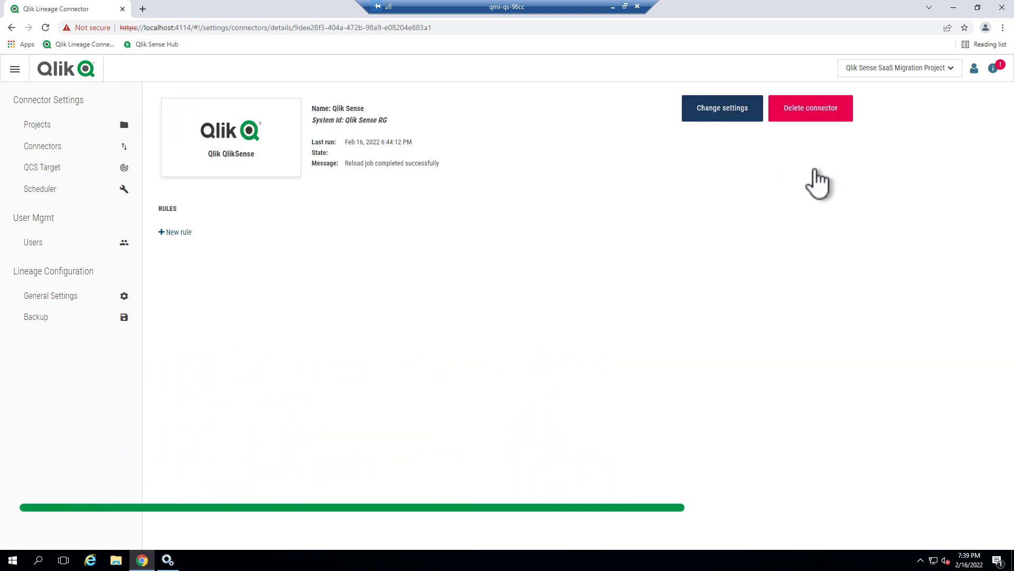
left_click(178, 233)
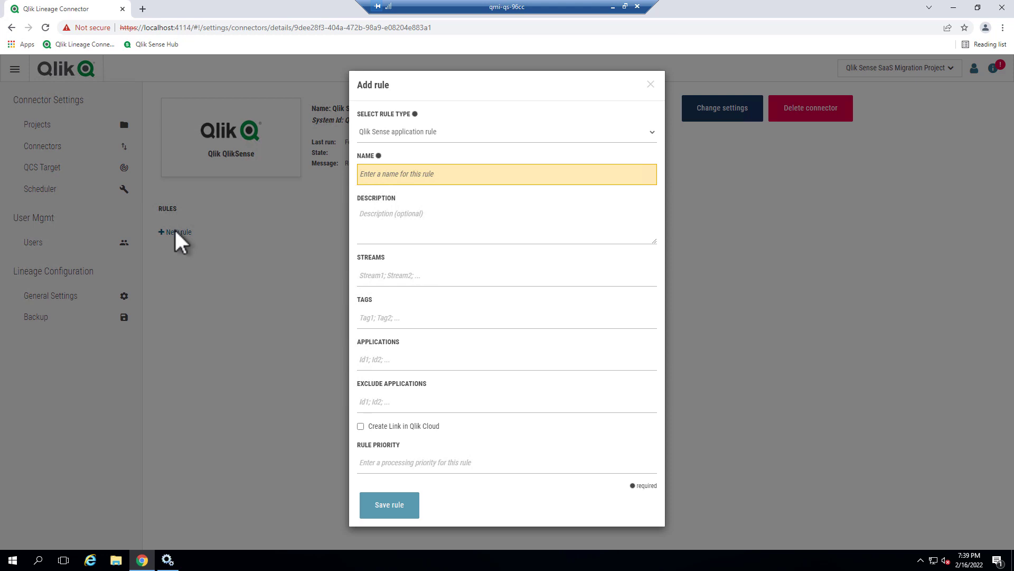
Make the rule a Qlik Sense application rule named 'rule #1'
left_click(420, 136)
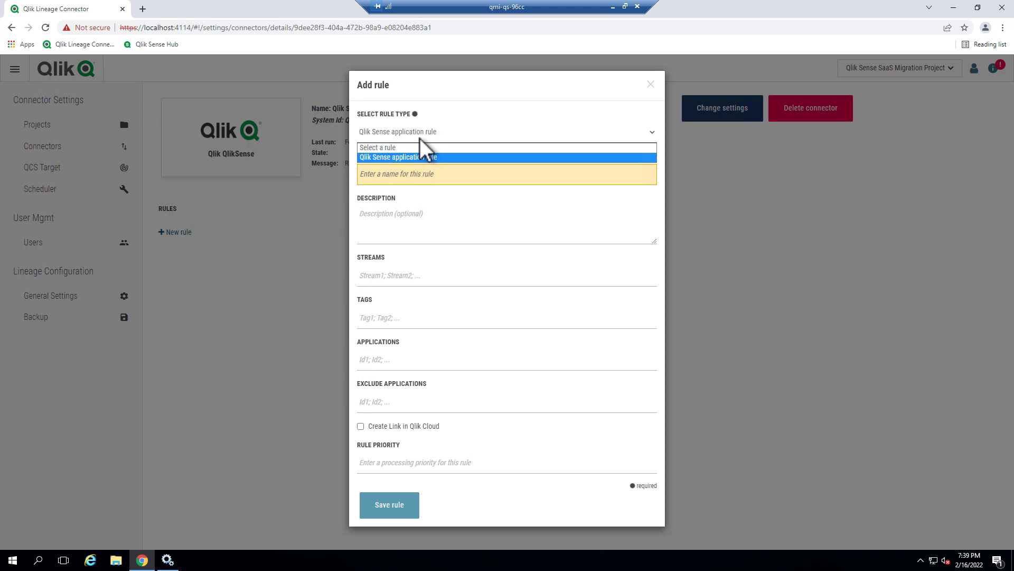
left_click(419, 157)
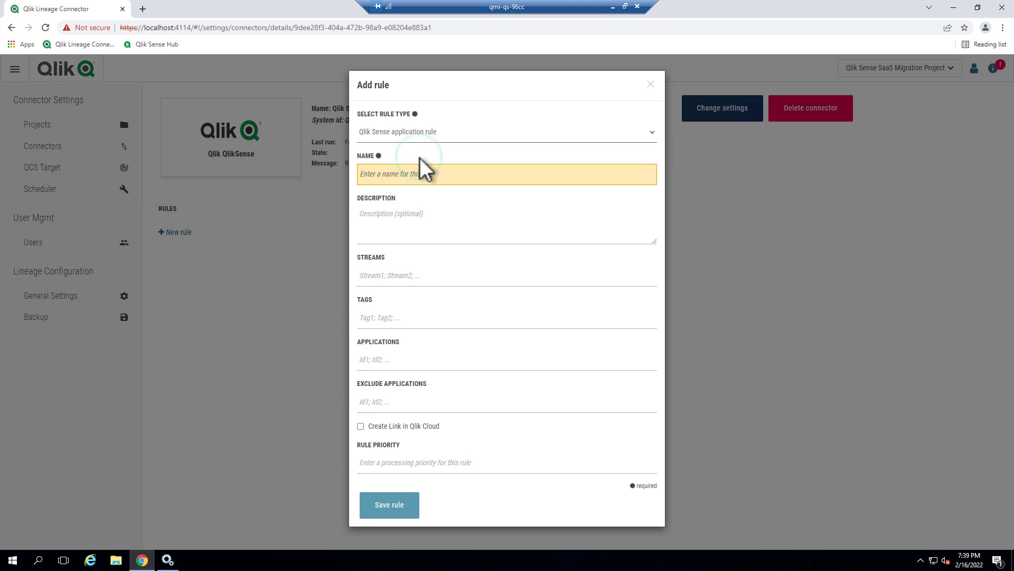
left_click(409, 173)
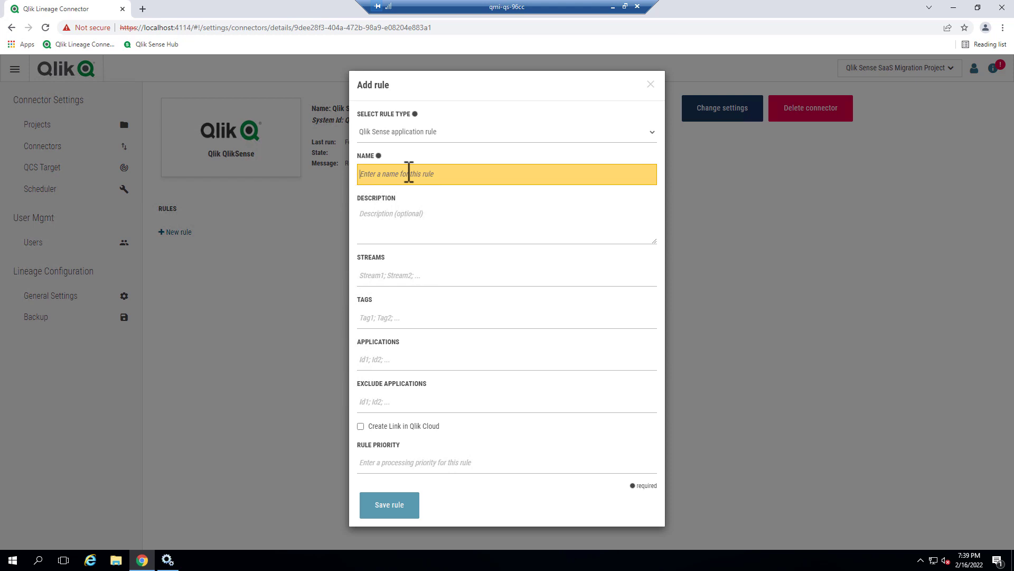
type("rule")
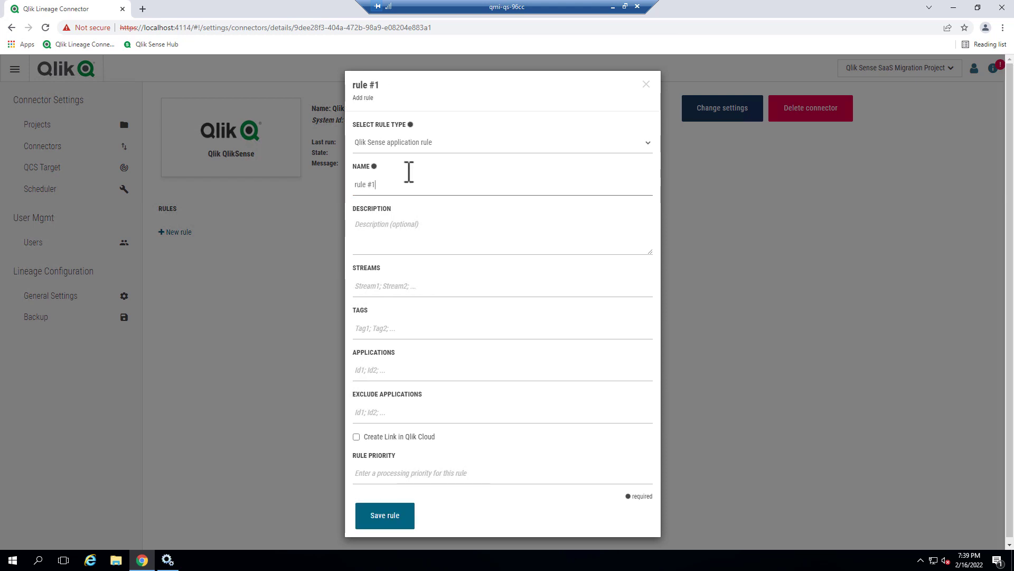
type(" #1")
left_click(426, 241)
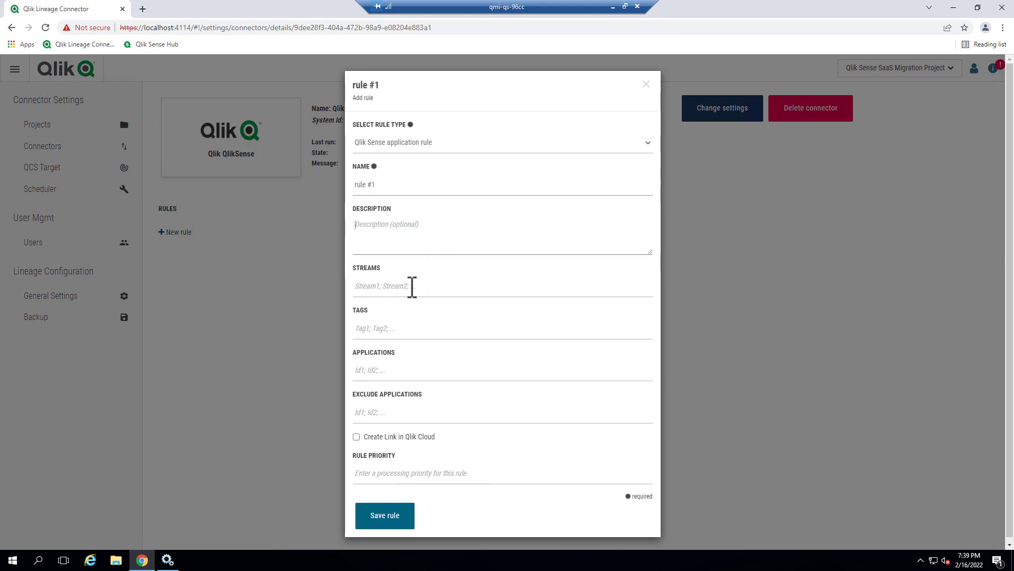
left_click(411, 289)
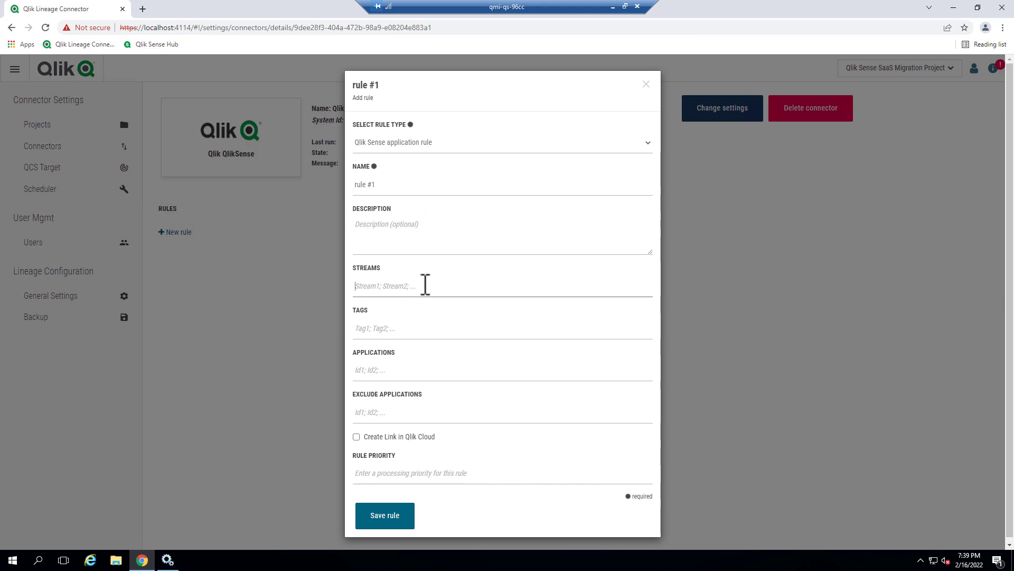
left_click(612, 7)
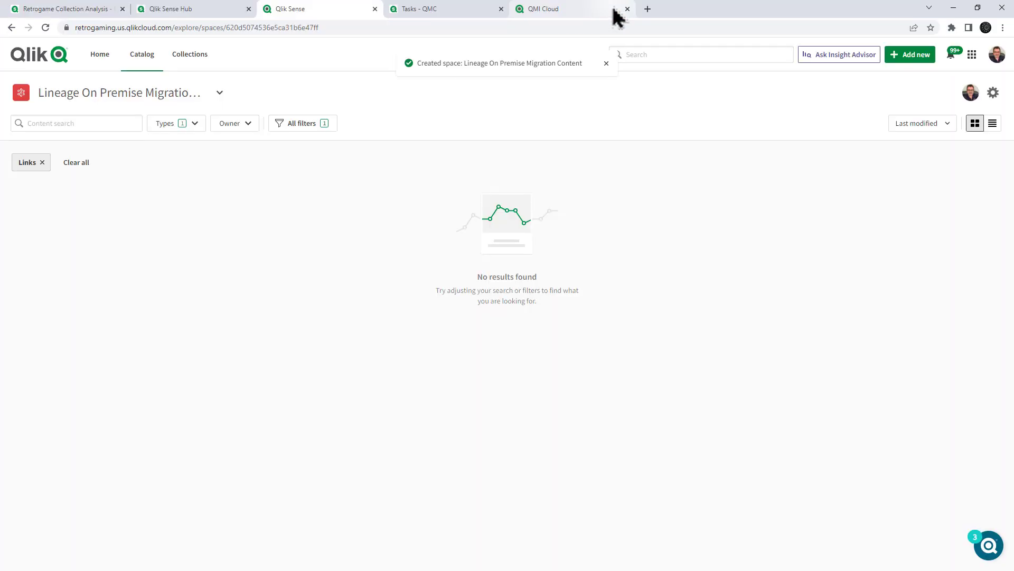
left_click(66, 10)
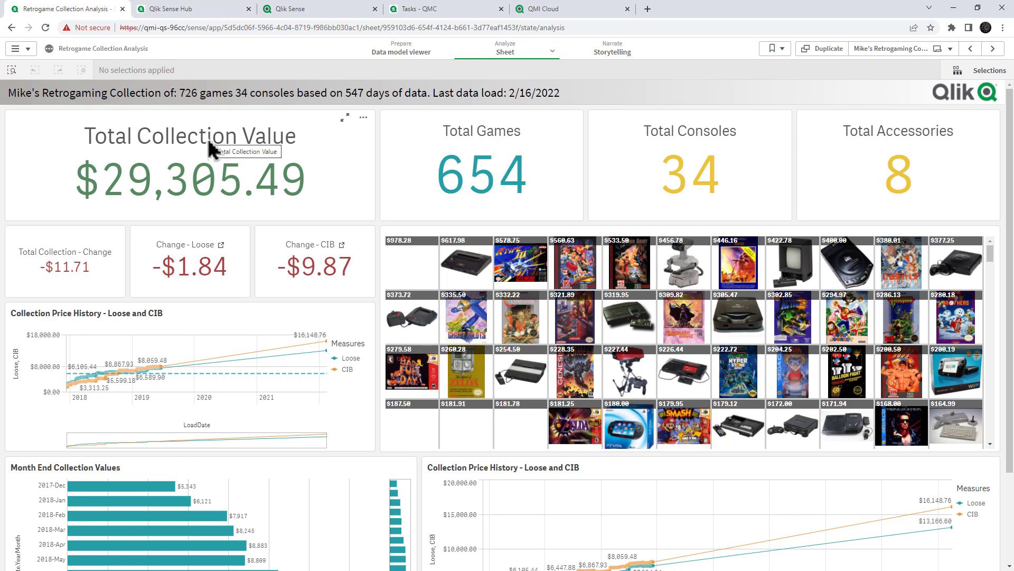
left_click(204, 10)
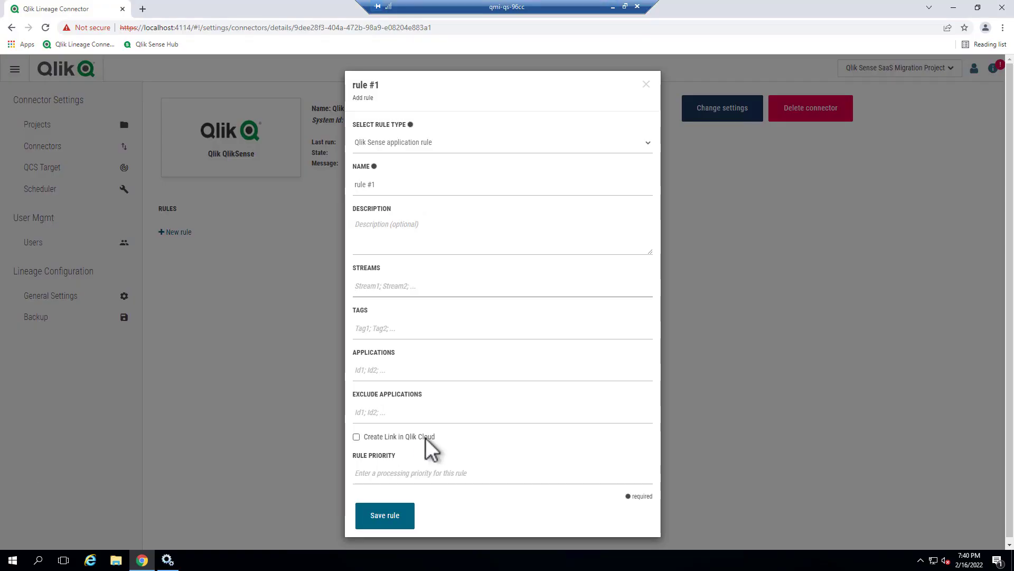
Set the rule's stream to RetroGaming, enable Create Link in Qlik Cloud, and save rule #1
left_click(393, 286)
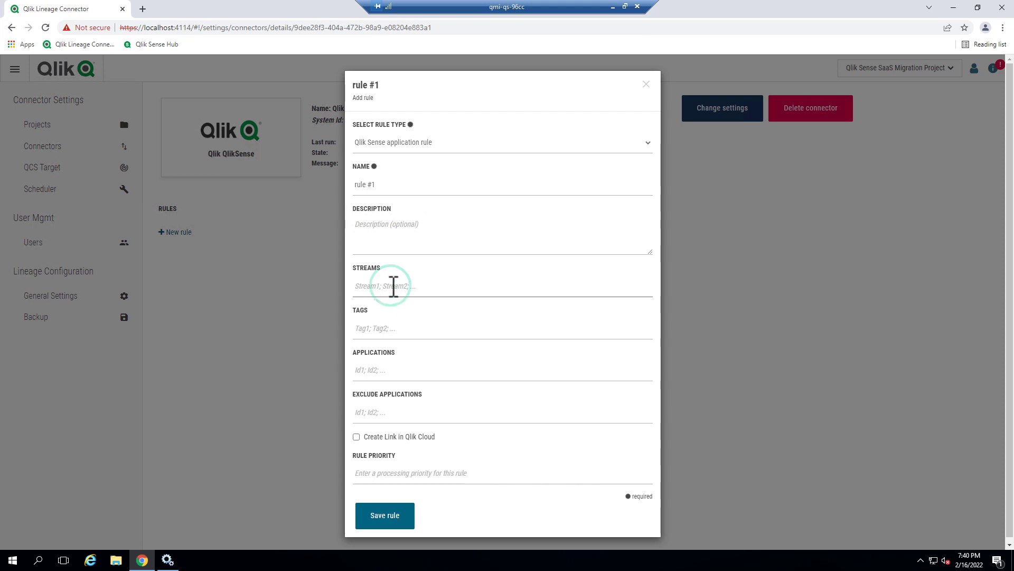
type("RetroGaming")
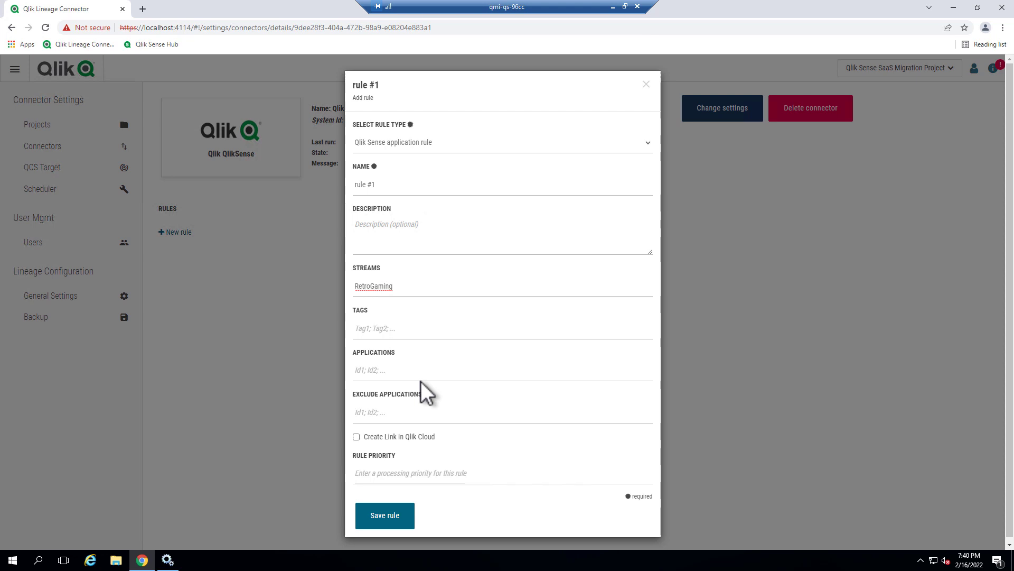
left_click(372, 437)
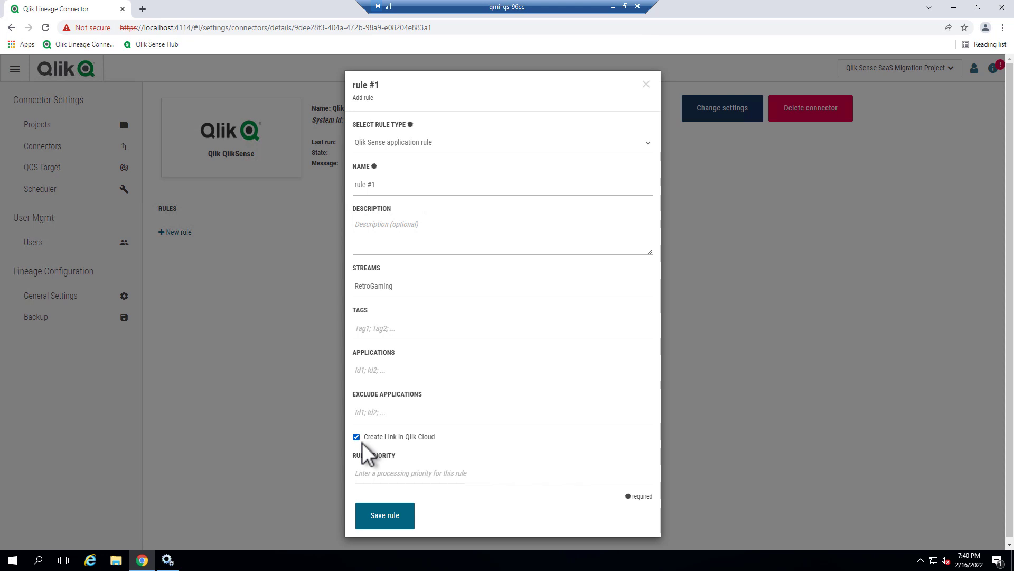
left_click(387, 523)
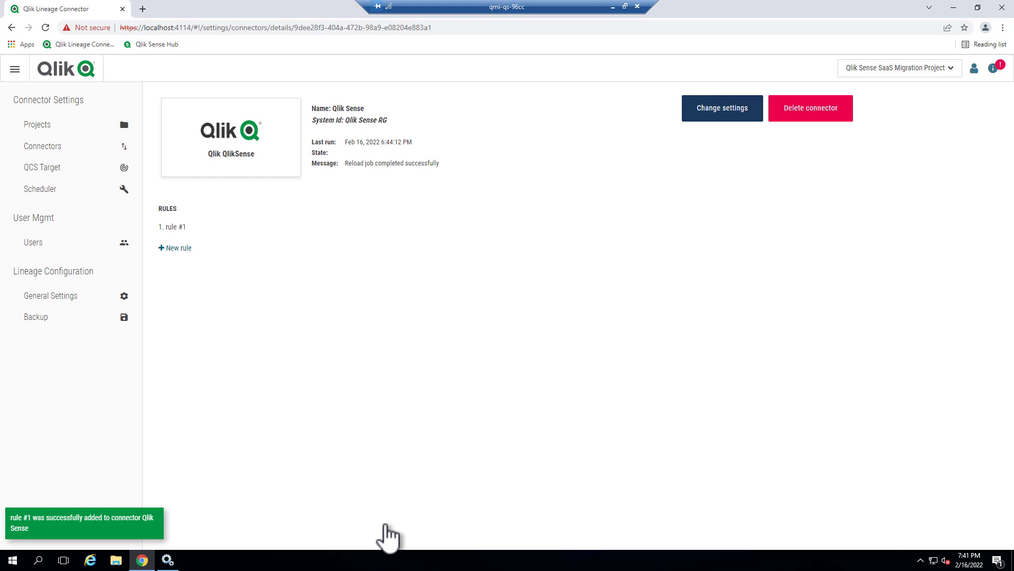
Rerun the Reload of connector 'Qlik Sense' job in Scheduler, then minimize the remote session
left_click(36, 191)
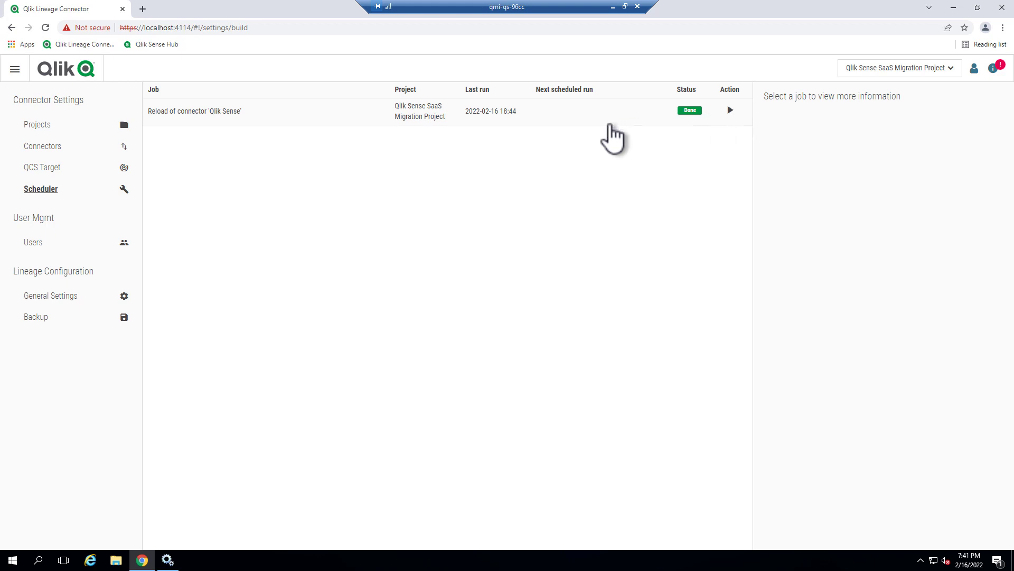
left_click(602, 121)
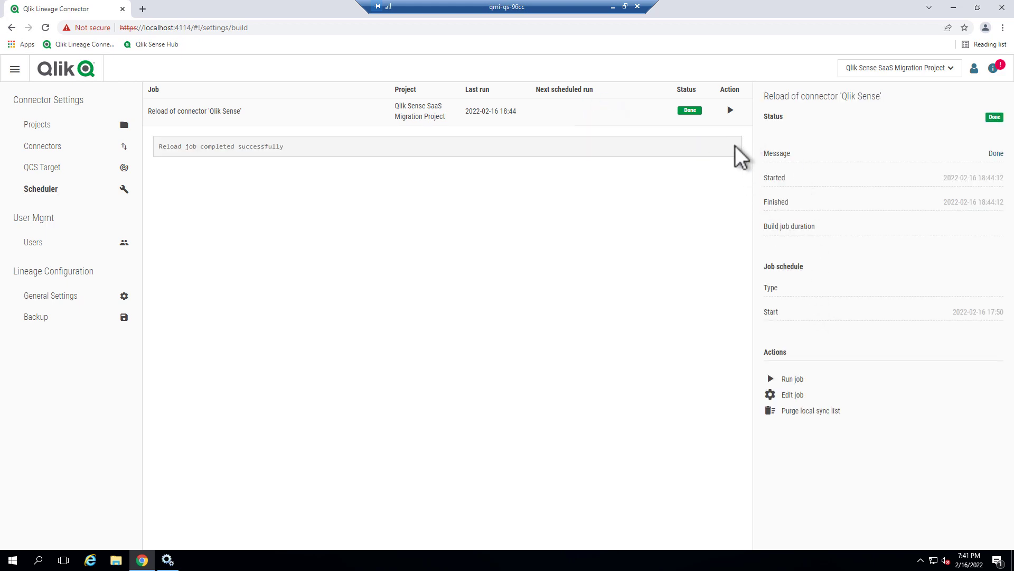
left_click(731, 109)
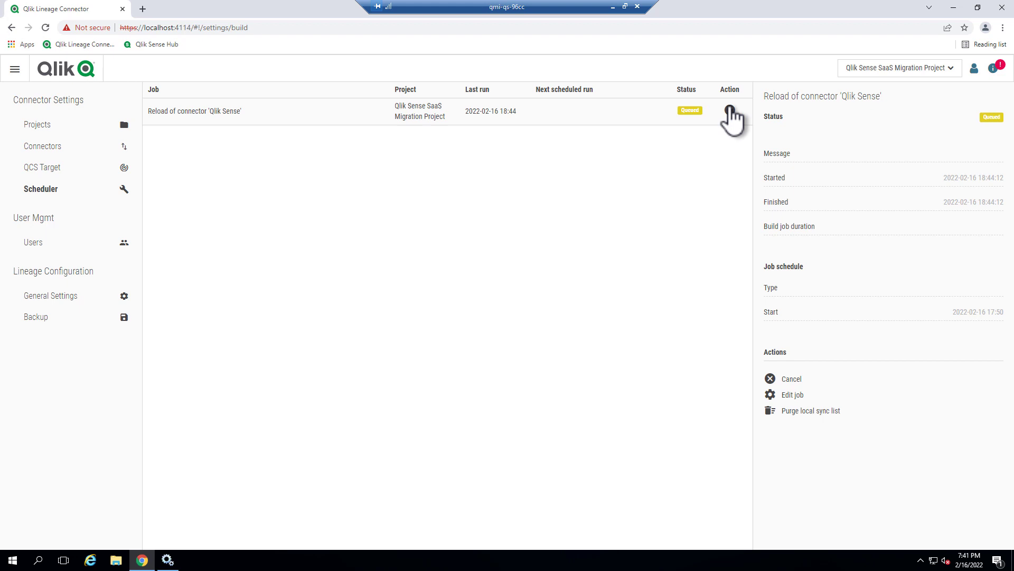
left_click(731, 109)
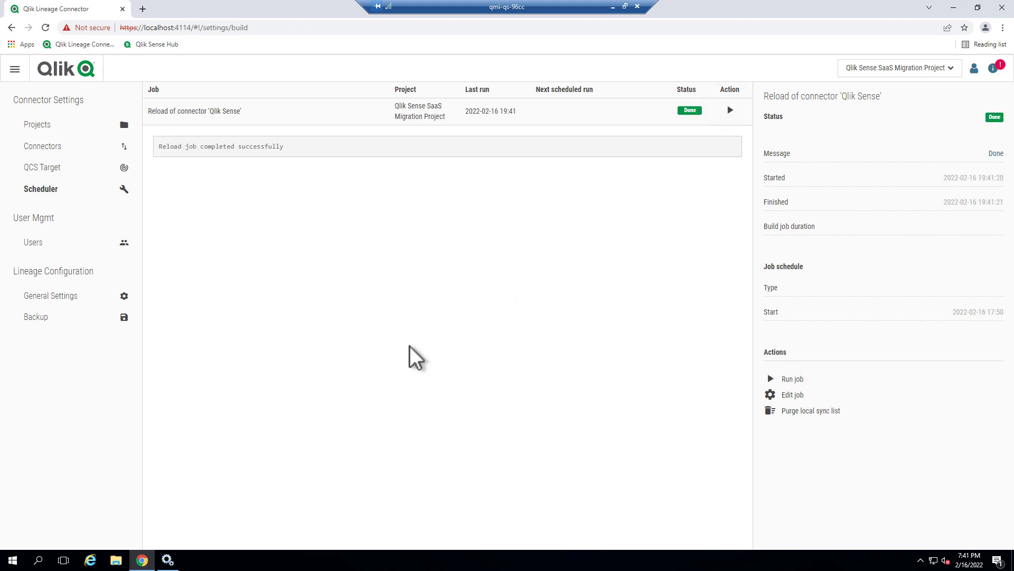
left_click(614, 8)
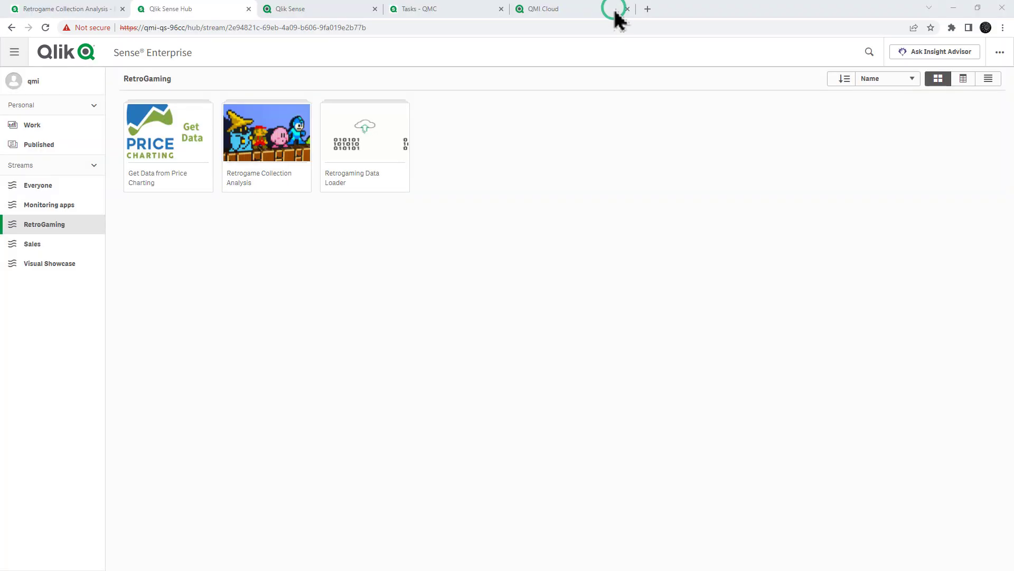
View the app's collection overview sheet, then return to the space's three Qlik Sense app links
left_click(329, 12)
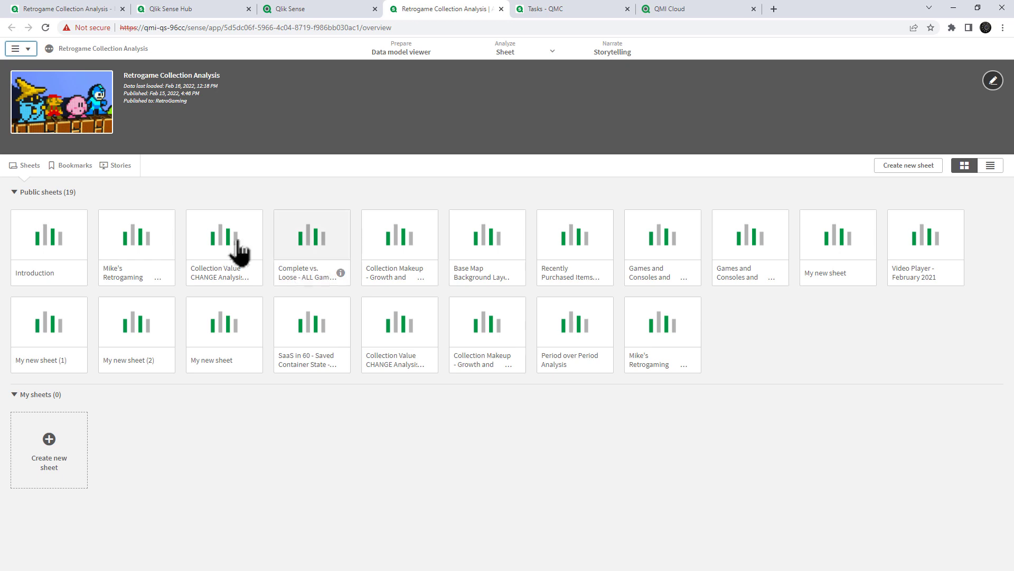
left_click(147, 244)
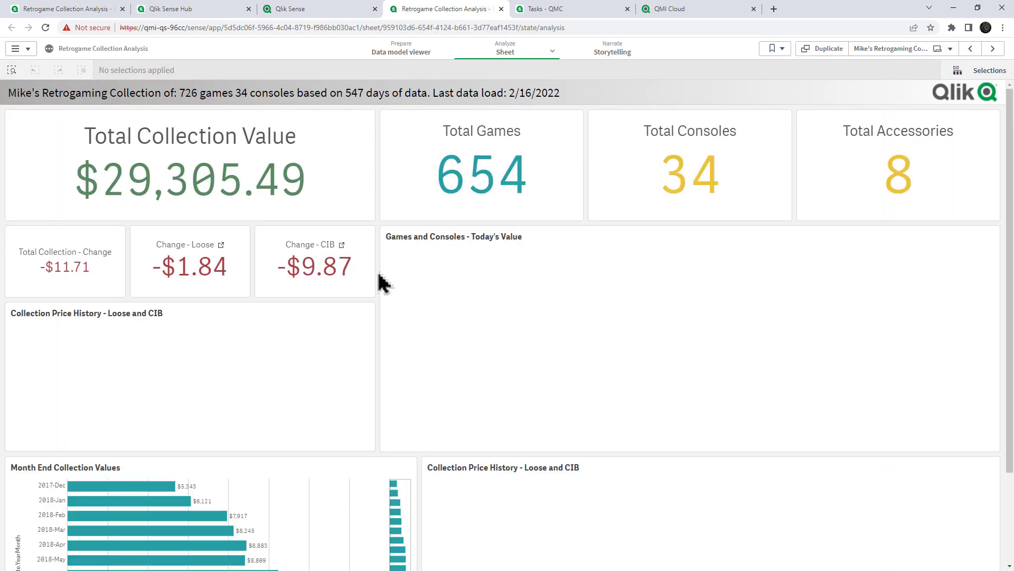
left_click(310, 9)
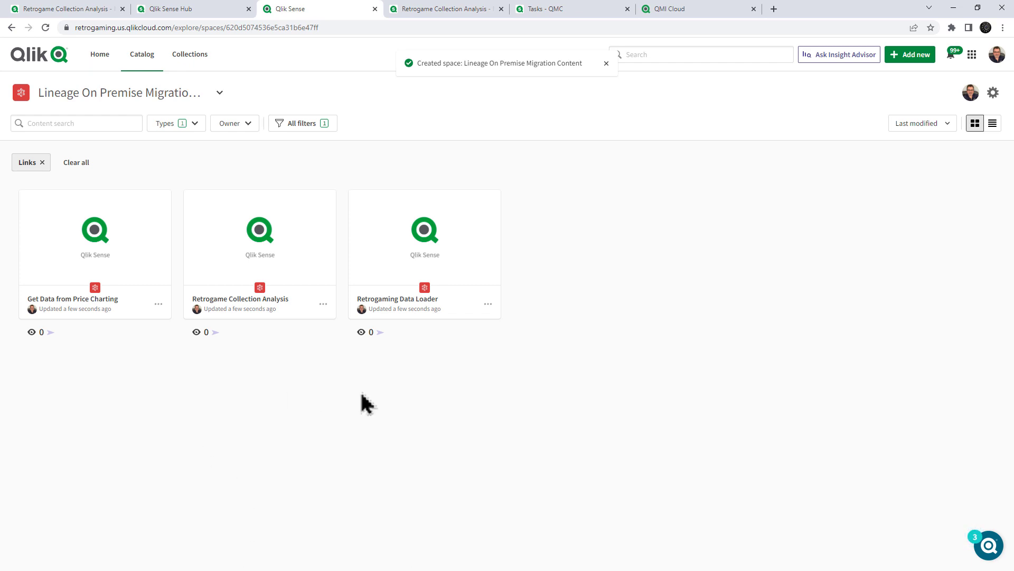
mouse_move(351, 259)
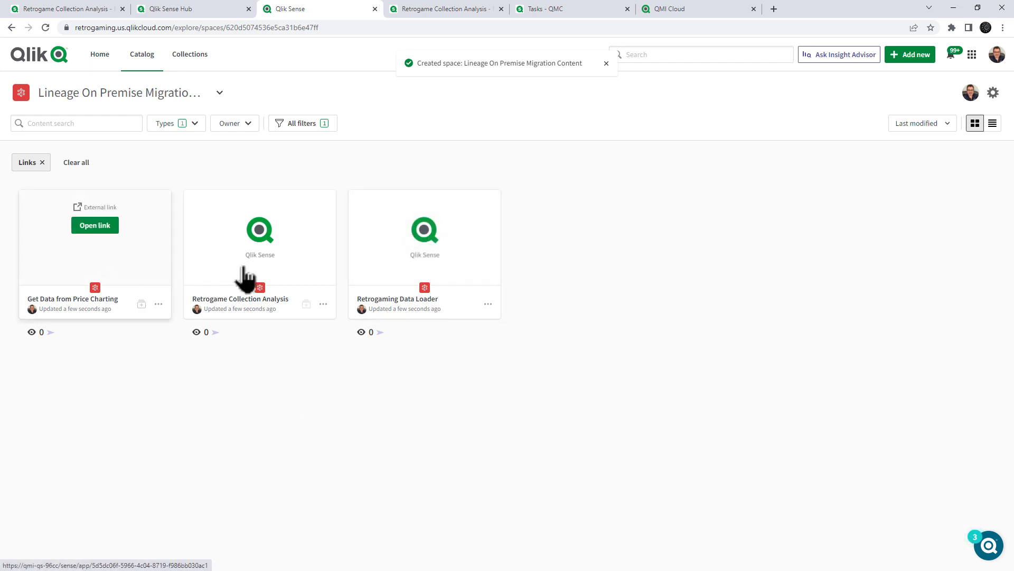
mouse_move(246, 276)
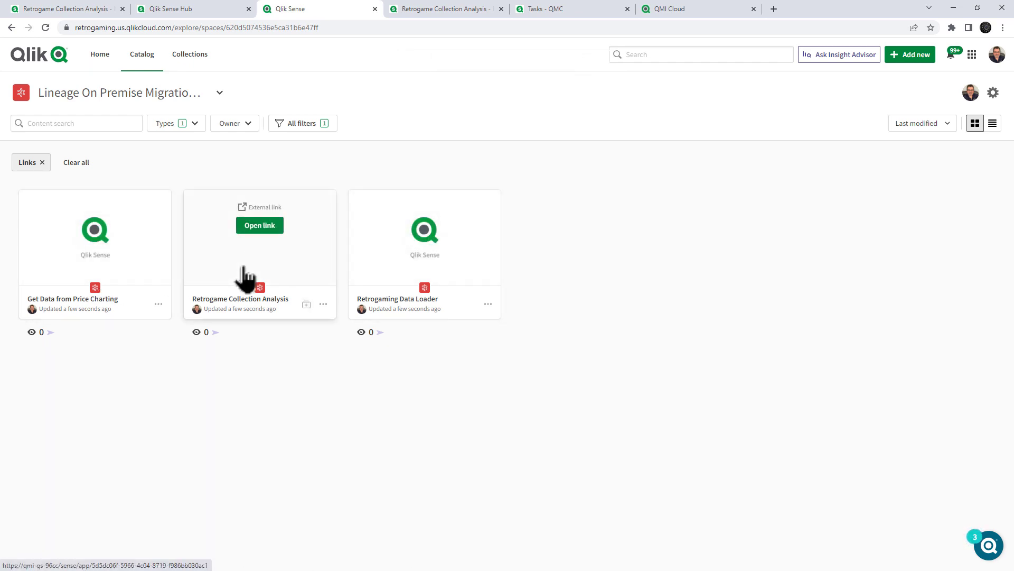
Trace impact analysis of Get Data from Price Charting, from an unknown source to price-chart-data.csv
left_click(159, 305)
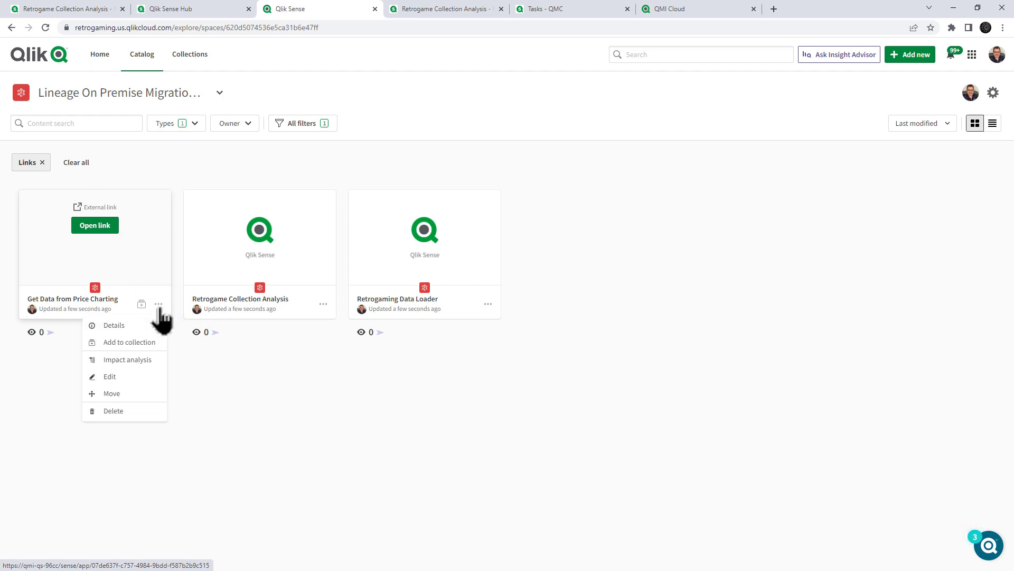
left_click(139, 360)
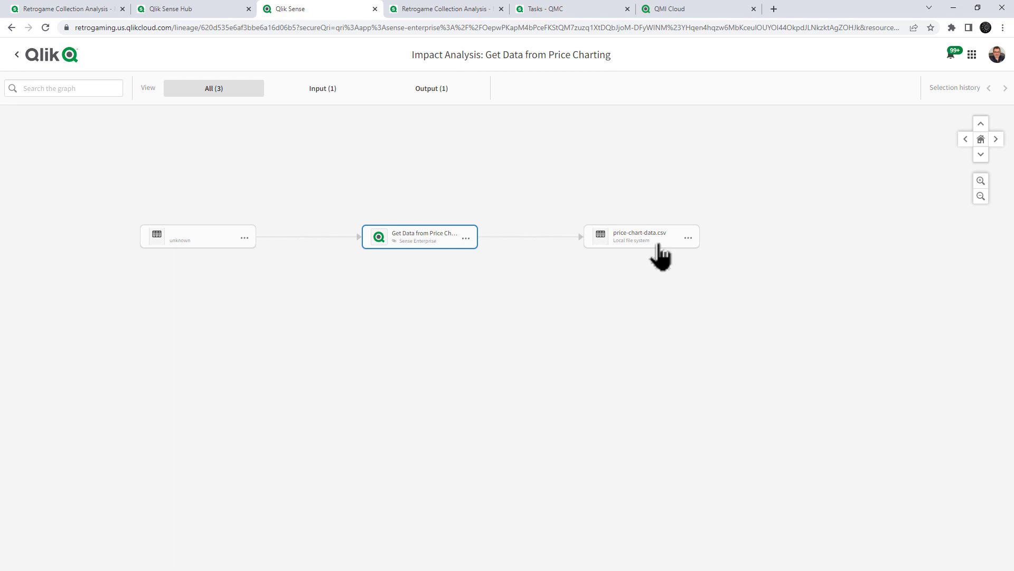
left_click(467, 240)
left_click(693, 252)
left_click(688, 238)
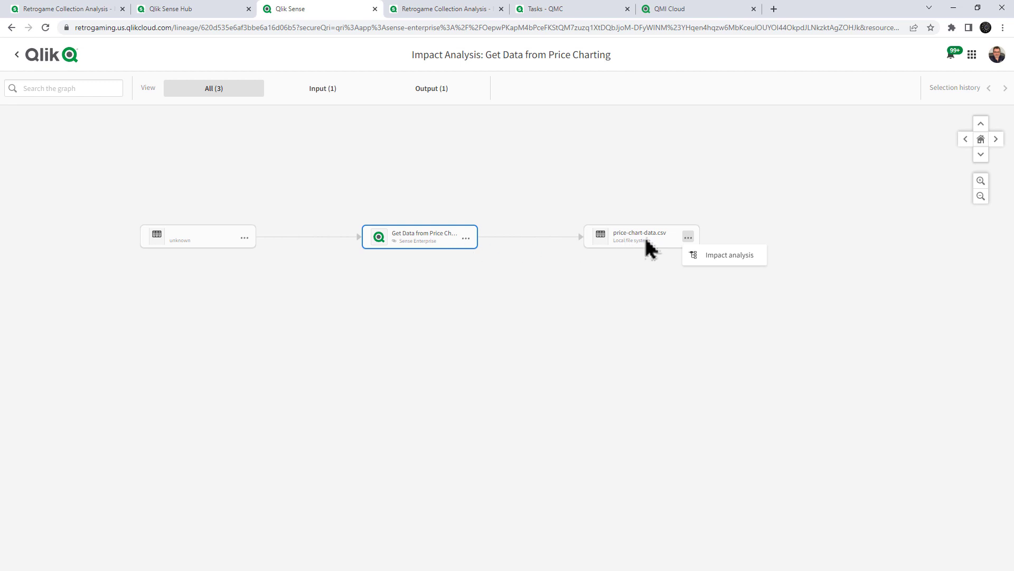
Trace price-chart-data.csv downstream into Retrogaming Data Loader and price_data.qvd
left_click(706, 255)
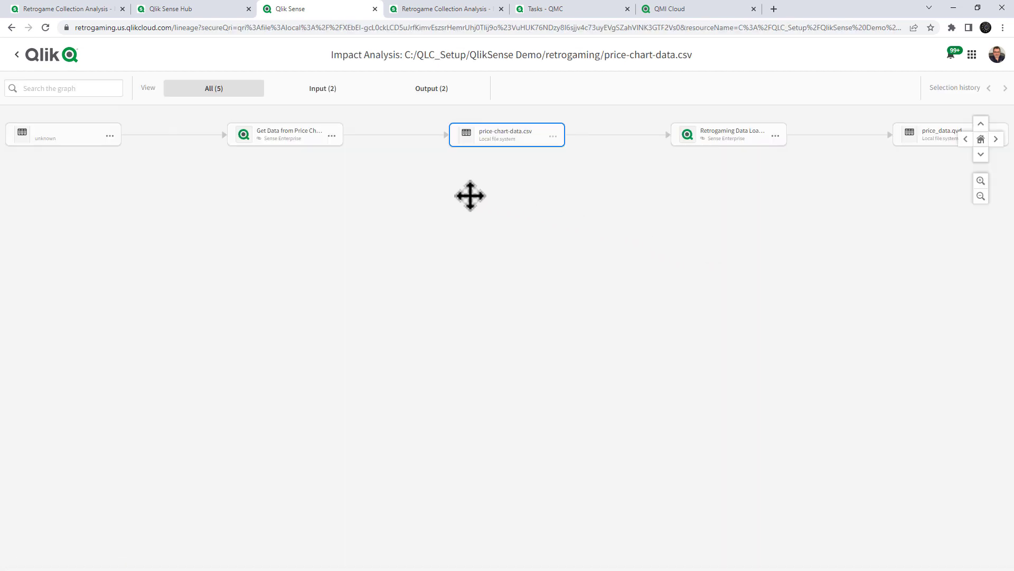
left_click_drag(333, 154, 180, 260)
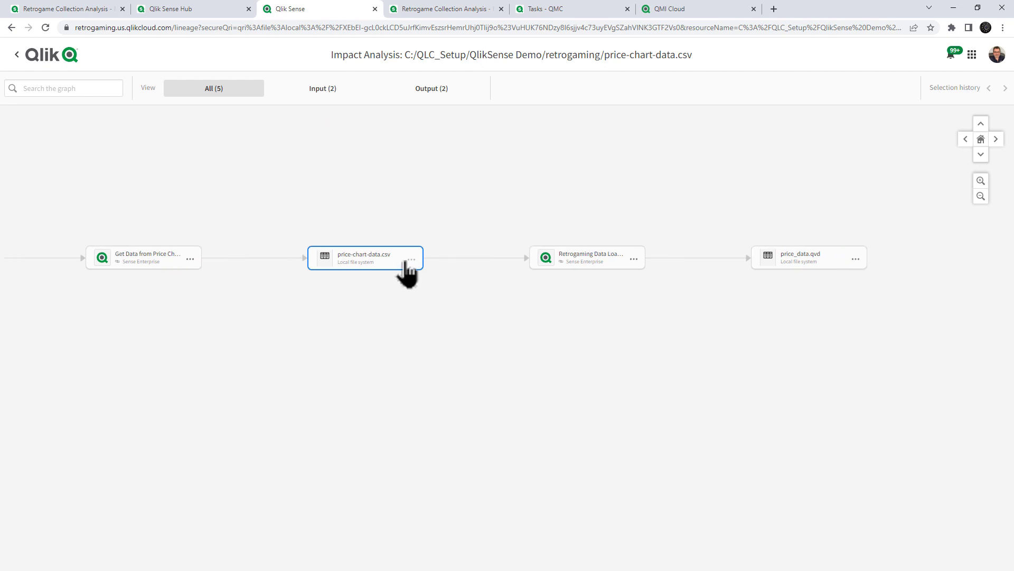
left_click_drag(399, 261, 265, 274)
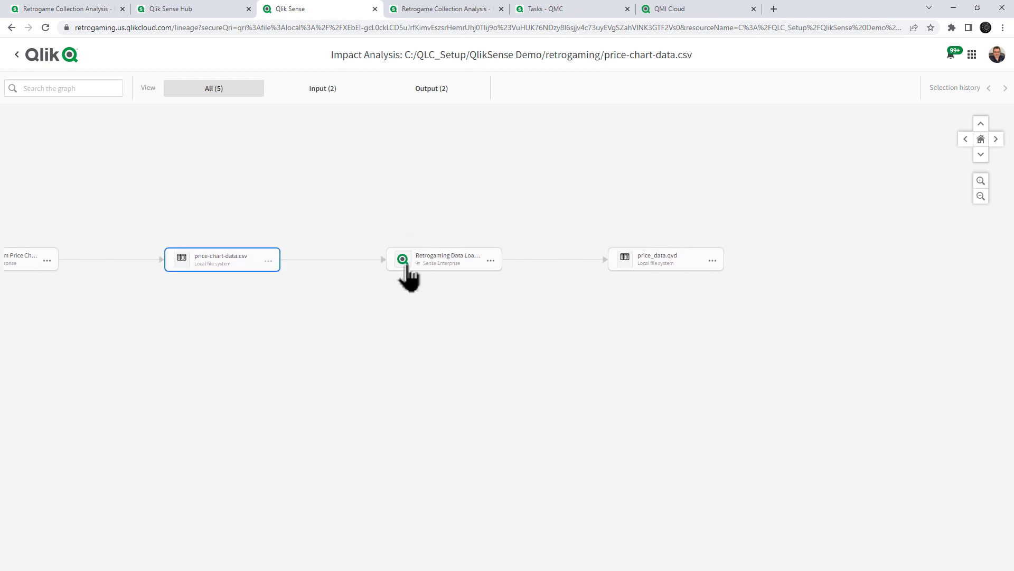
left_click_drag(464, 270, 426, 271)
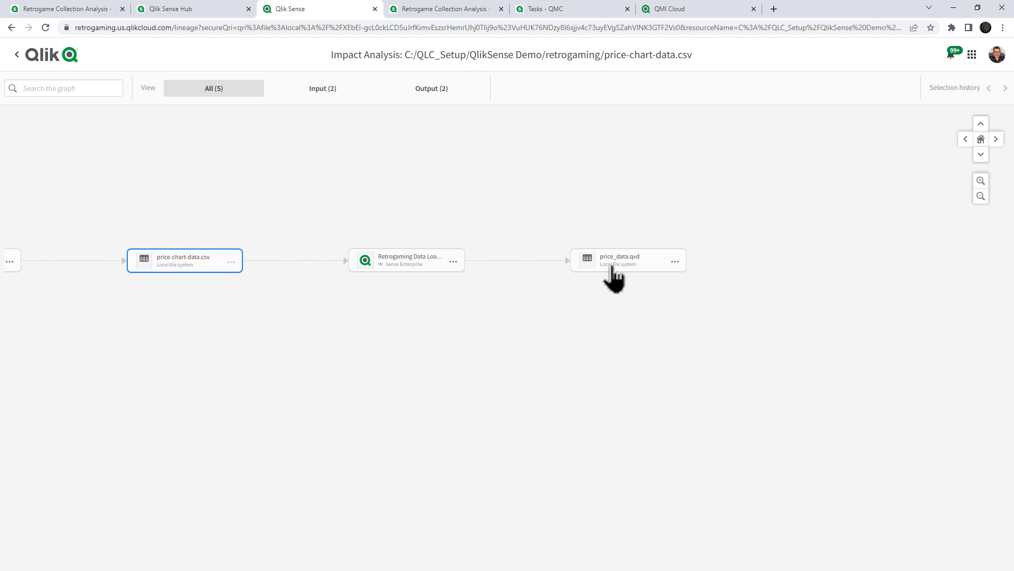
left_click(452, 261)
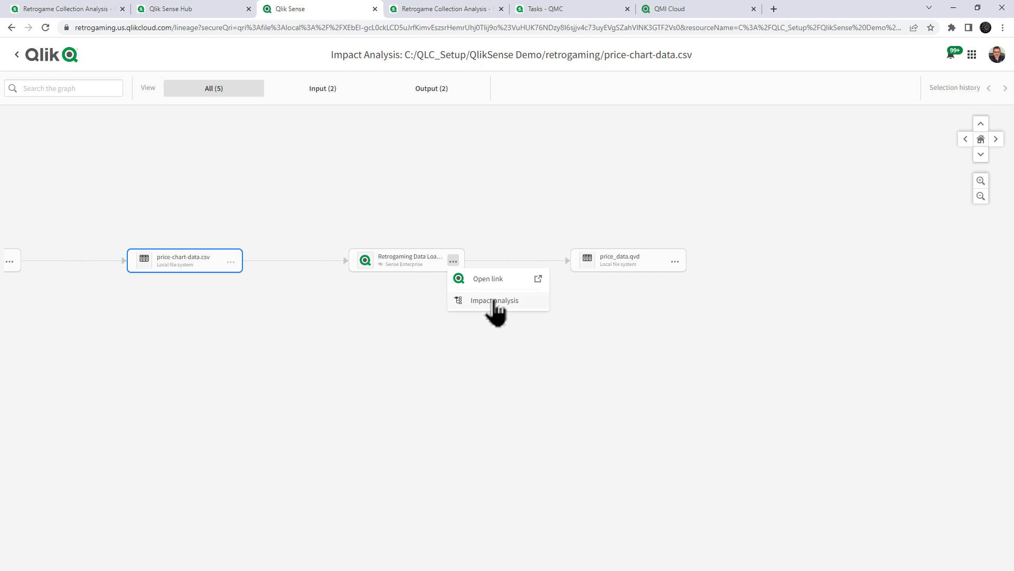
left_click(675, 261)
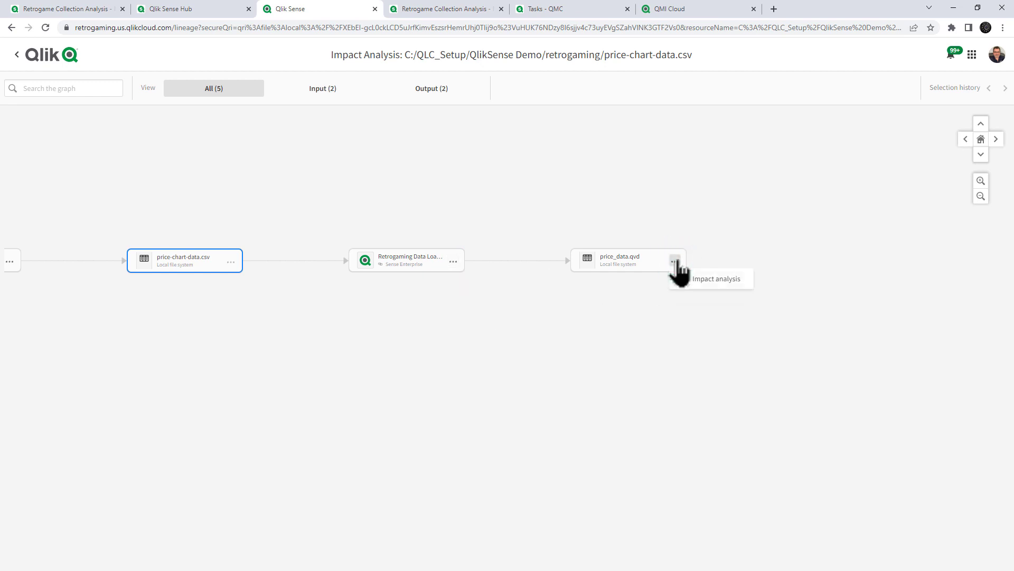
left_click(453, 261)
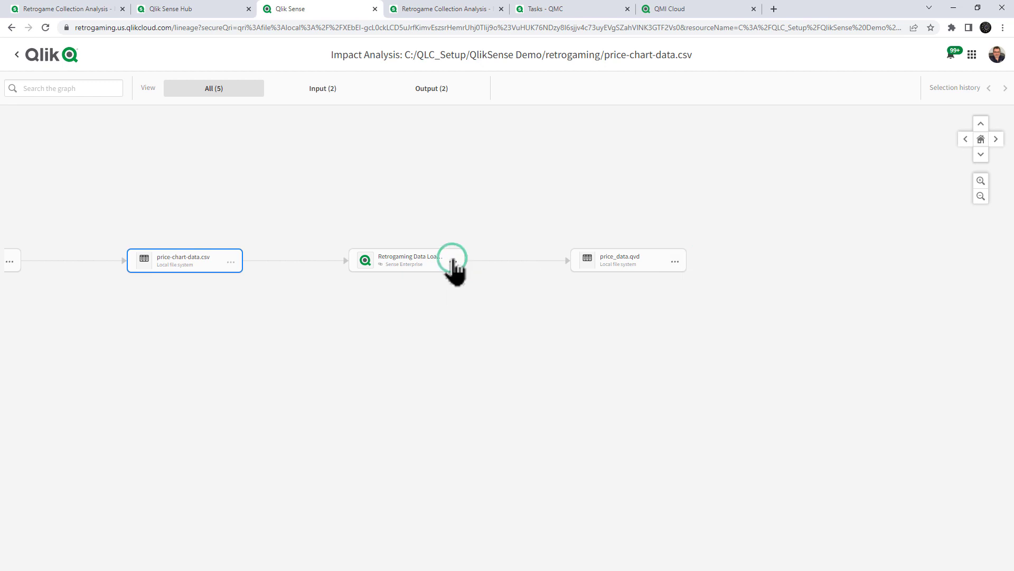
Show the centred Retrogaming Data Loader impact graph: two local files in, price_data.qvd out
left_click(472, 300)
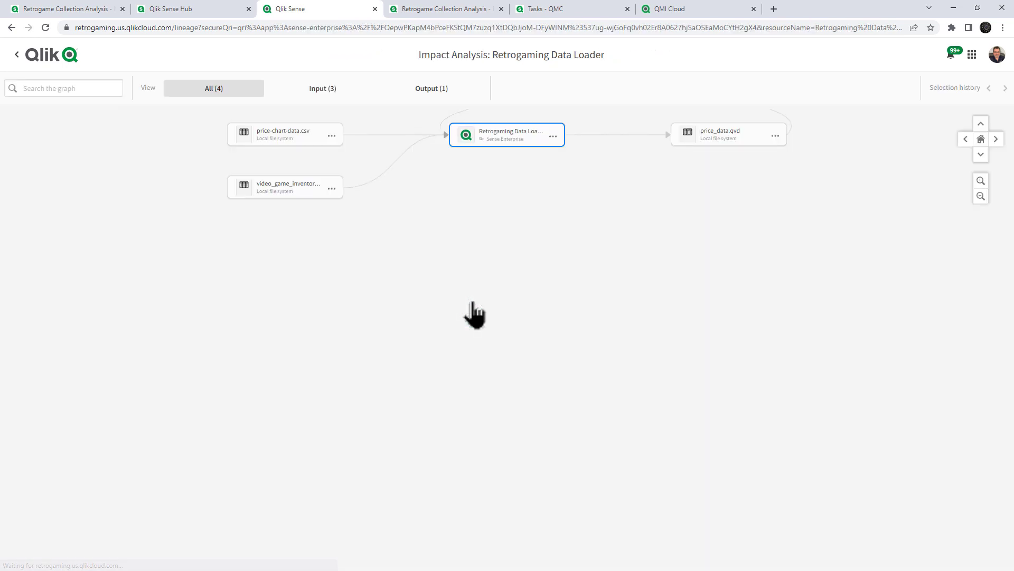
left_click_drag(508, 142, 478, 275)
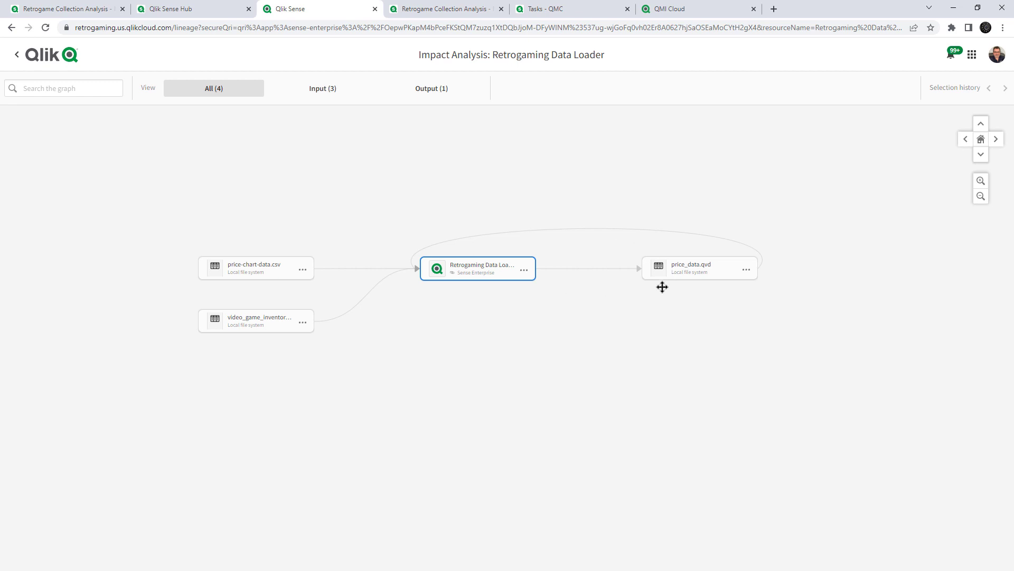
Trace impact analysis of price_data.qvd to the apps consuming it
left_click(747, 270)
left_click(766, 287)
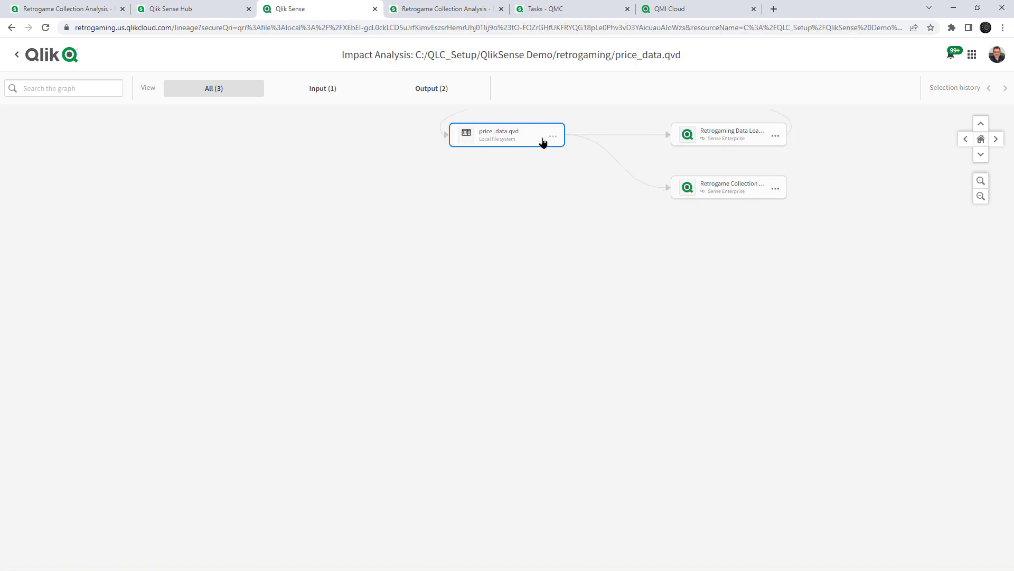
left_click_drag(543, 142, 400, 284)
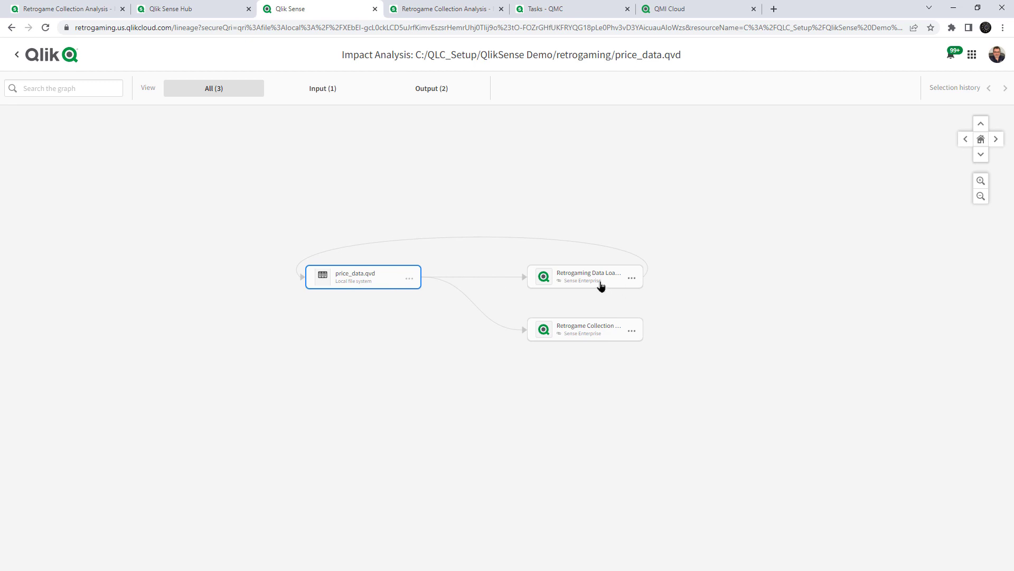
Trace impact analysis of the Retrogame Collection Analysis app
left_click(603, 329)
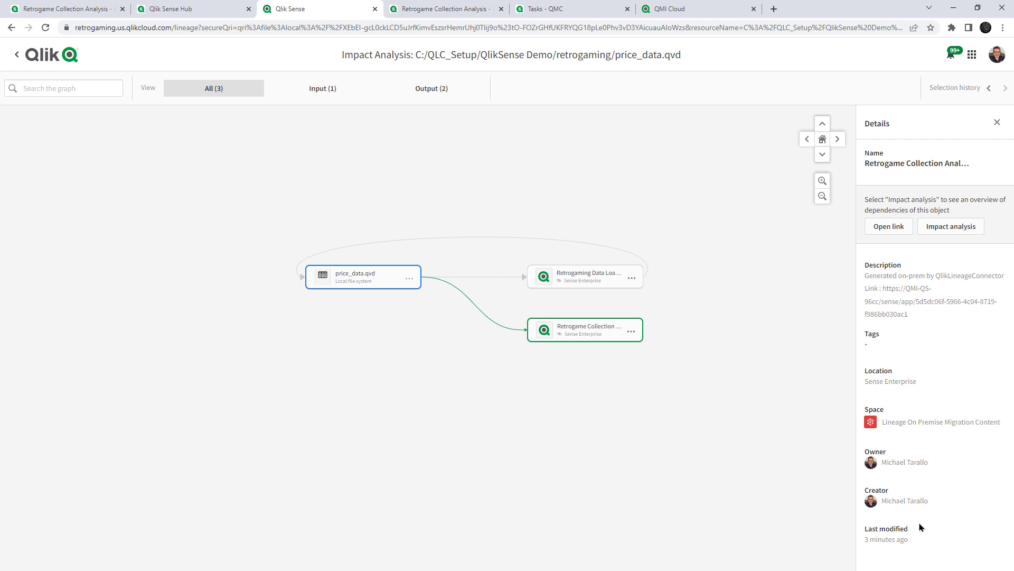
left_click(631, 331)
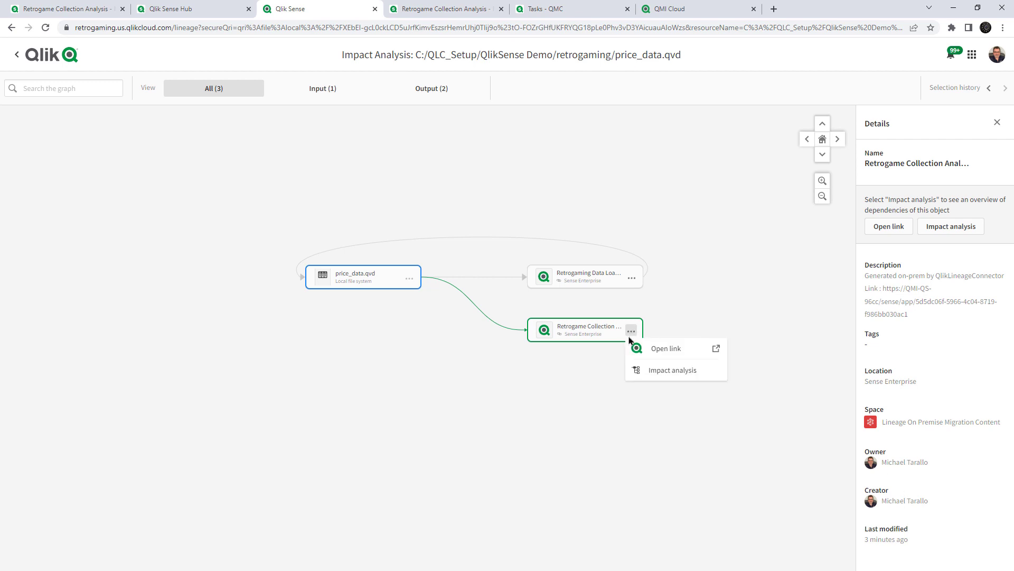
left_click(666, 370)
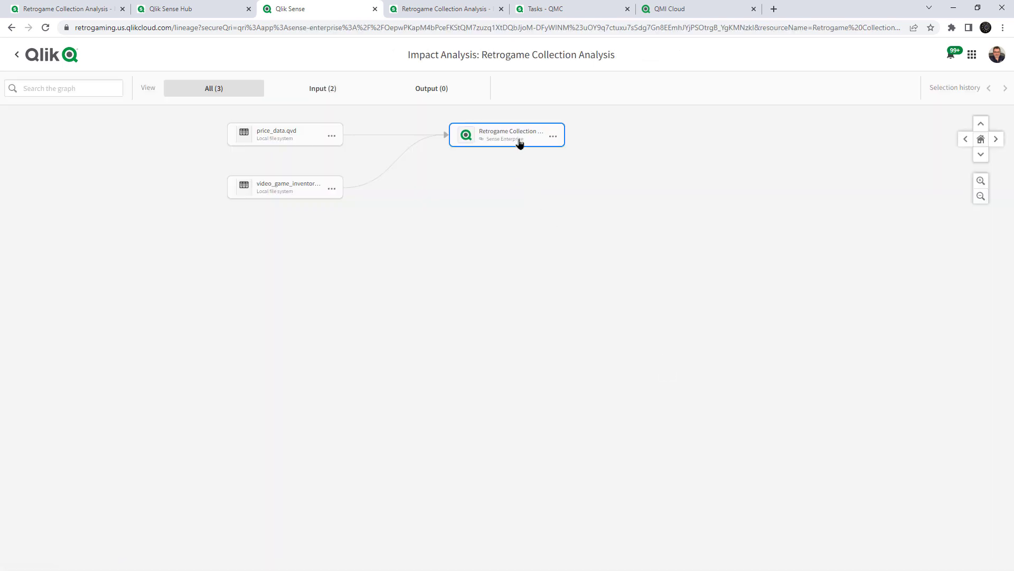